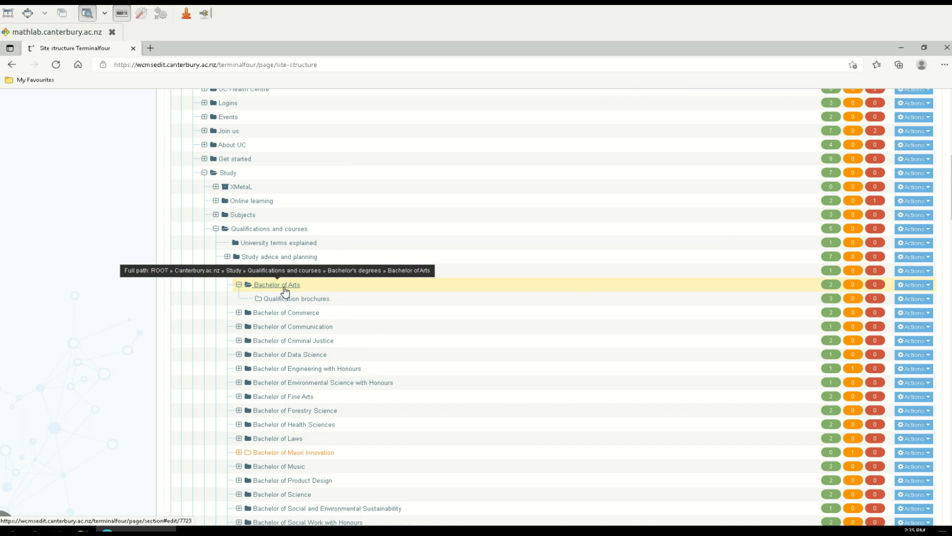
Open the Bachelor of Arts content item of type Qualifications from the Bachelor of Arts section.
left_click(285, 292)
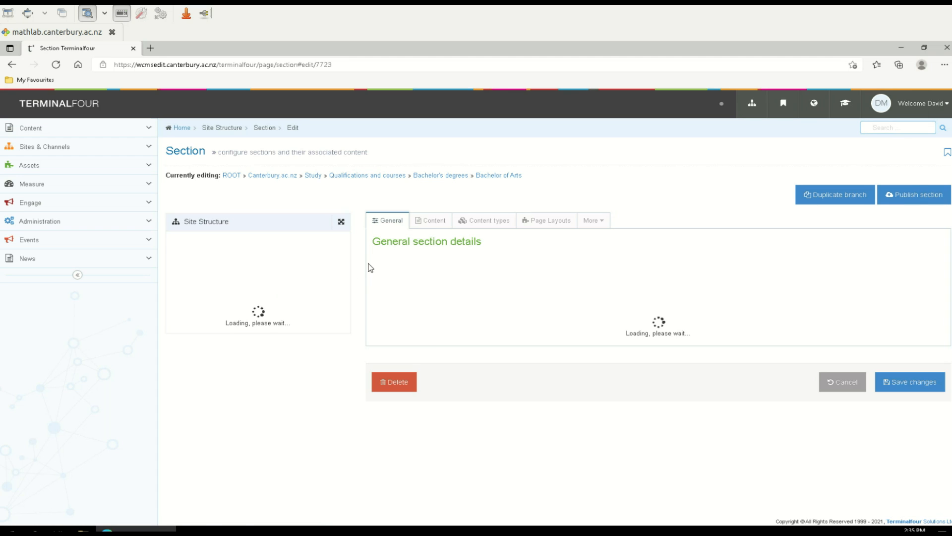
left_click(430, 227)
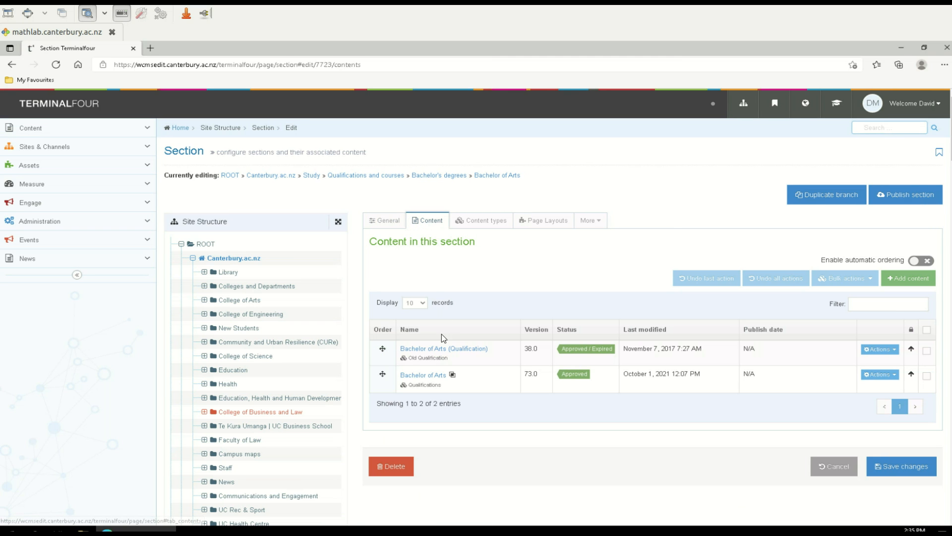
left_click(428, 374)
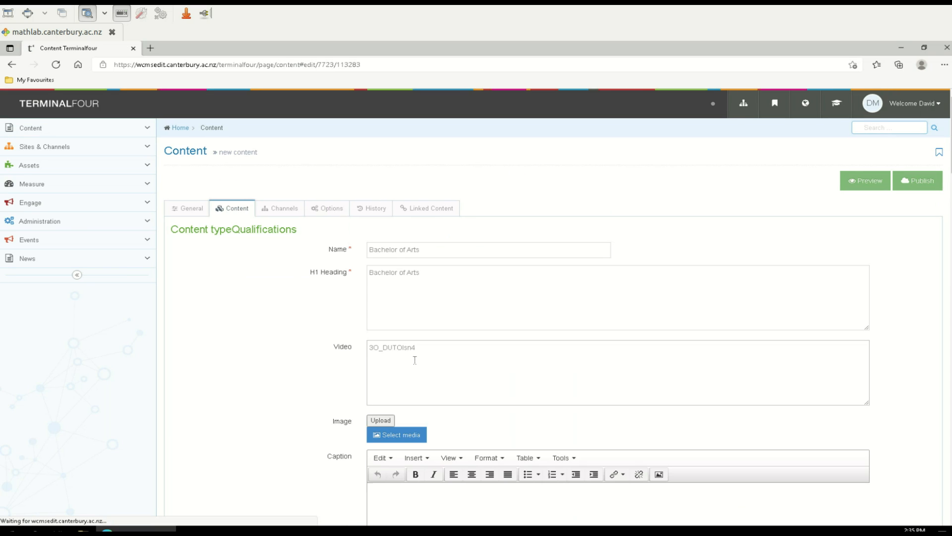
Examine the content fields of the Bachelor of Arts item, especially the Qualification list, and leave it without saving.
scroll(218, 323, "down", 4)
scroll(220, 321, "down", 4)
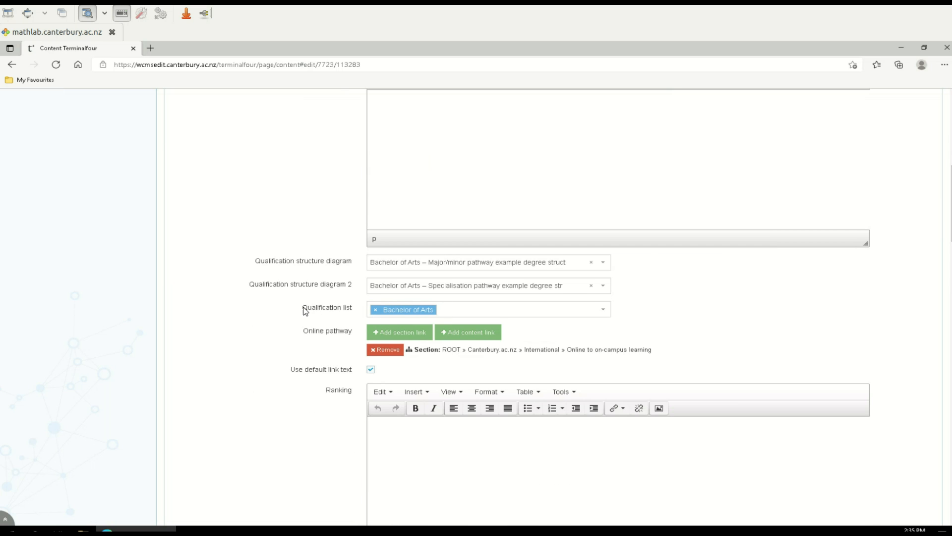
left_click_drag(303, 308, 337, 309)
scroll(275, 353, "down", 10)
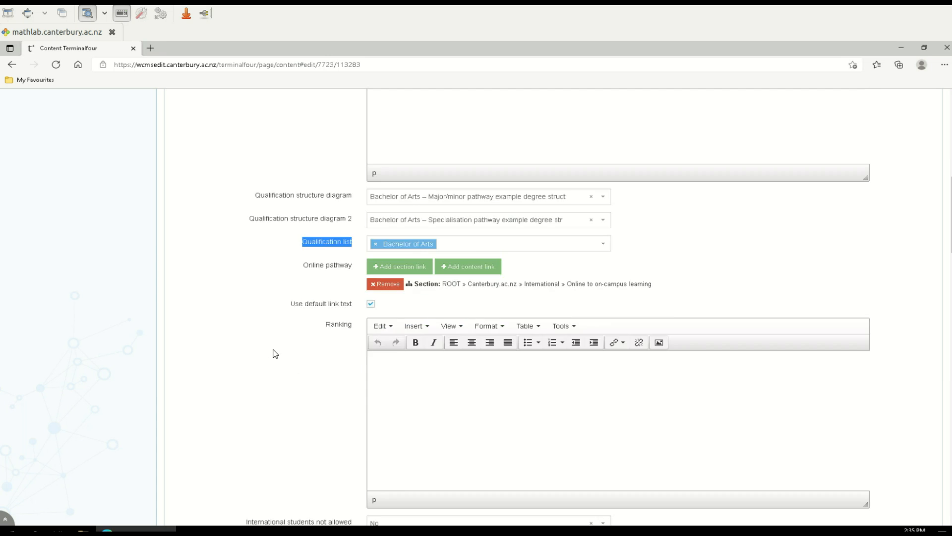
scroll(274, 359, "up", 5)
scroll(274, 359, "up", 15)
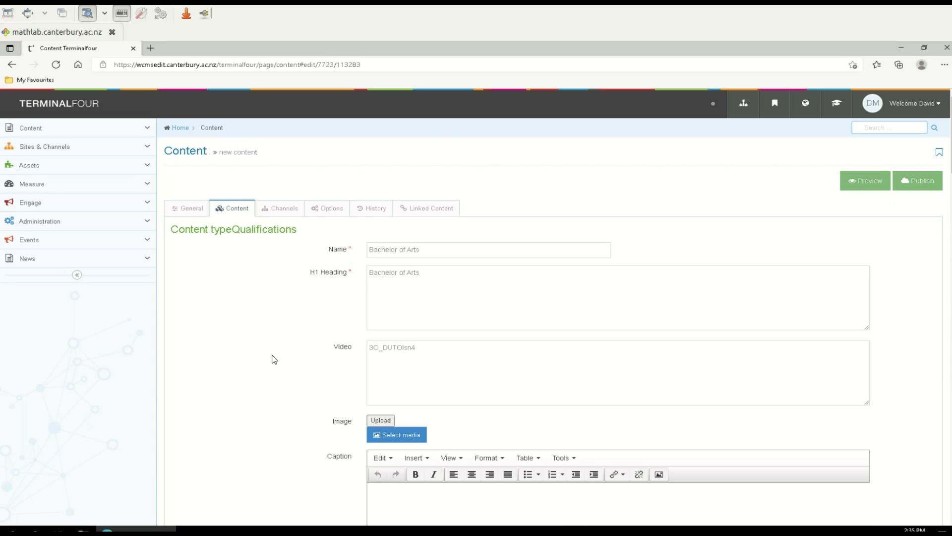
scroll(274, 360, "down", 20)
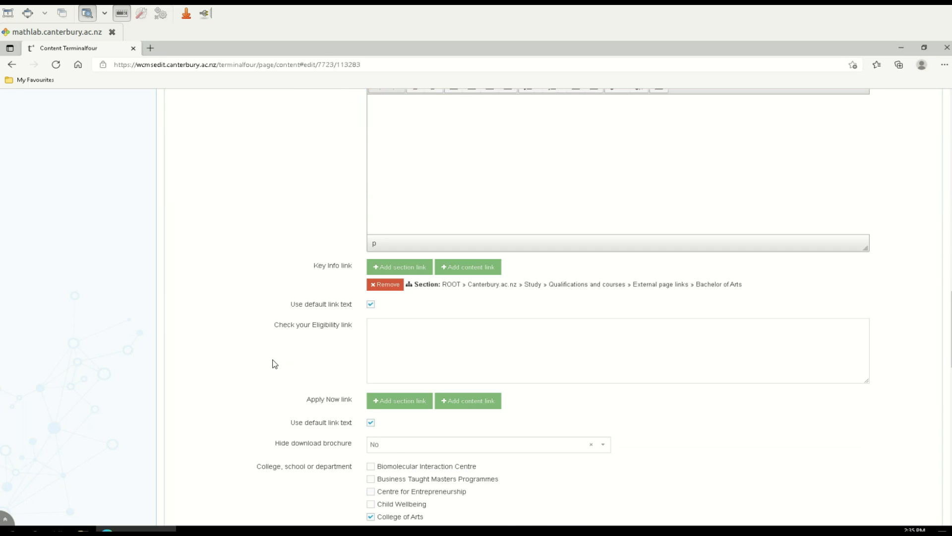
scroll(273, 364, "up", 8)
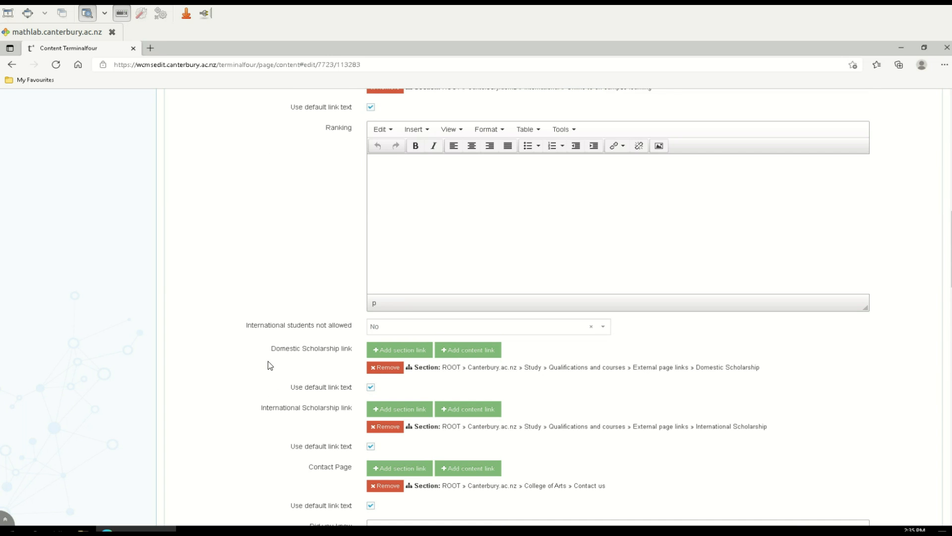
scroll(269, 366, "down", 15)
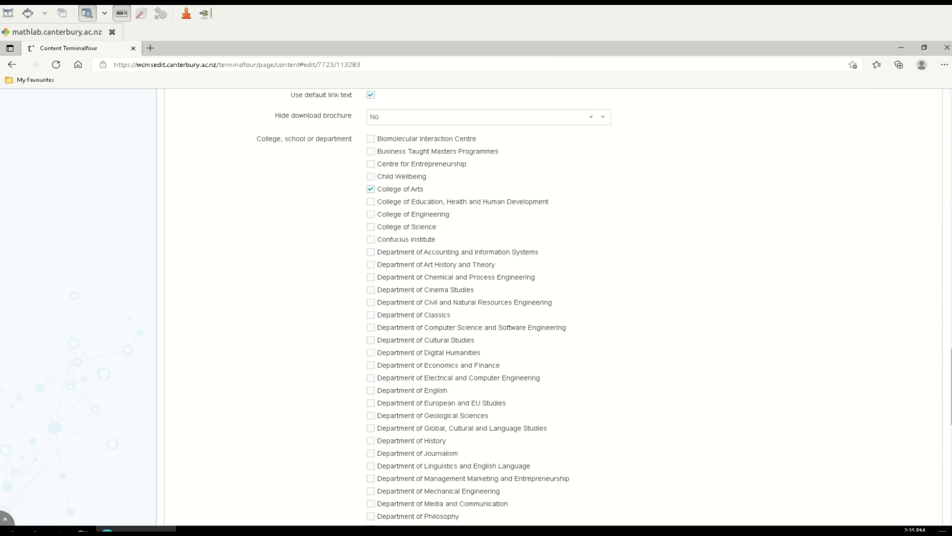
scroll(872, 383, "up", 10)
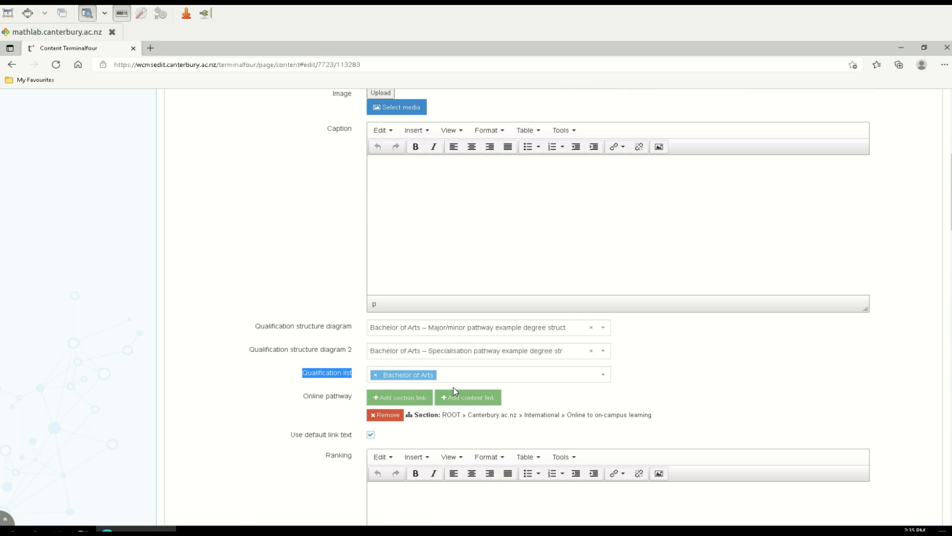
scroll(918, 409, "down", 20)
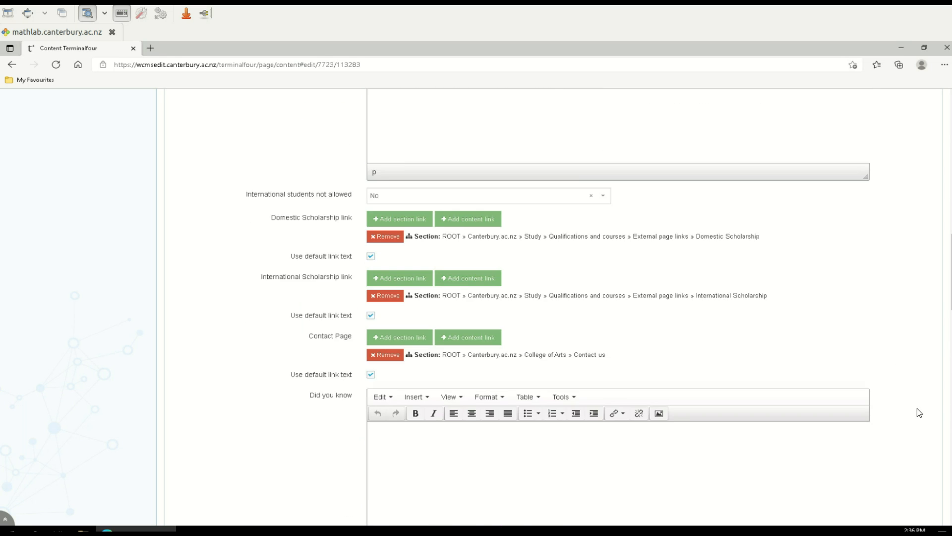
left_click(845, 472)
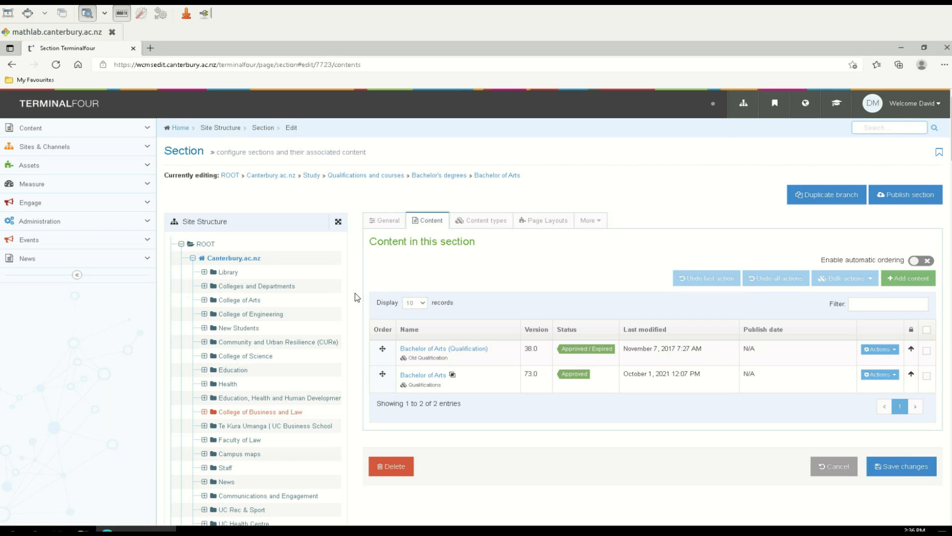
Collapse Study in the site structure and expand Get started down to the sections under Domestic undergraduate fees.
scroll(276, 341, "down", 8)
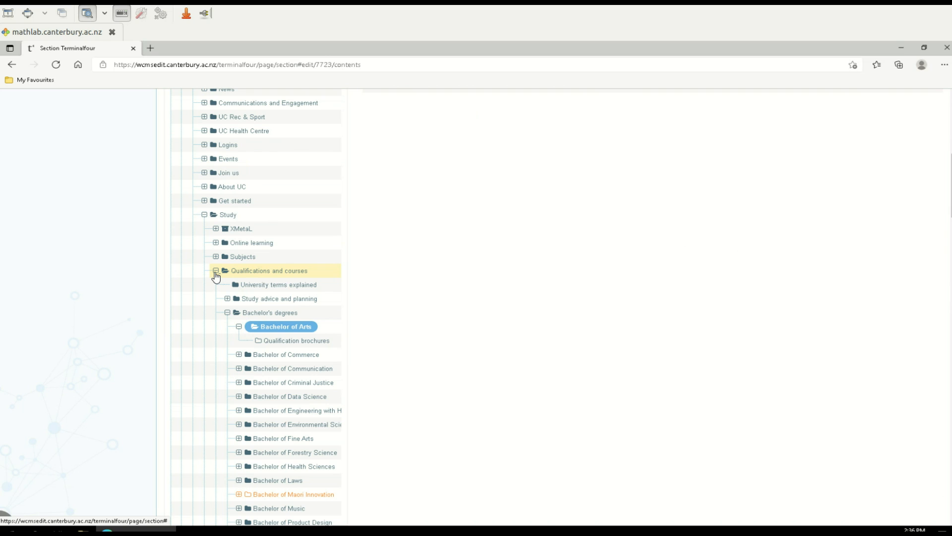
left_click(204, 216)
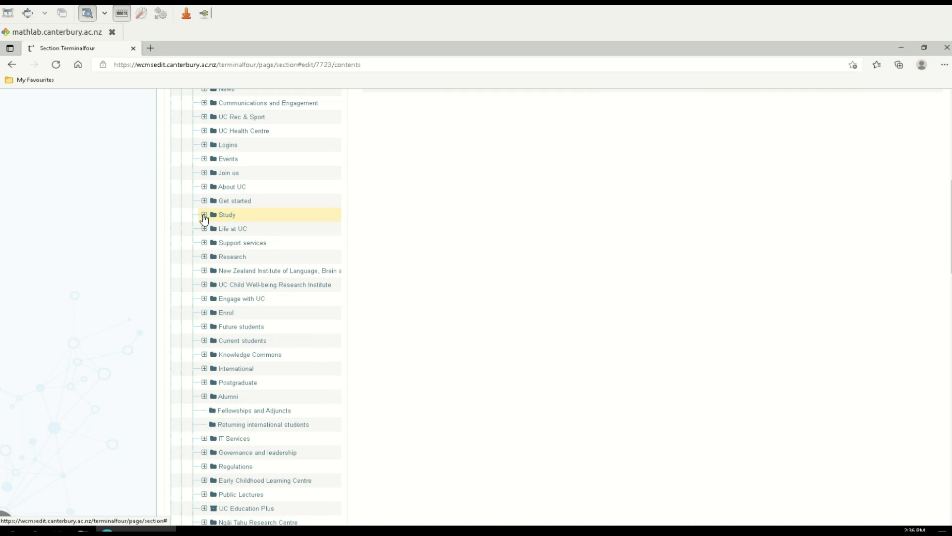
left_click(203, 203)
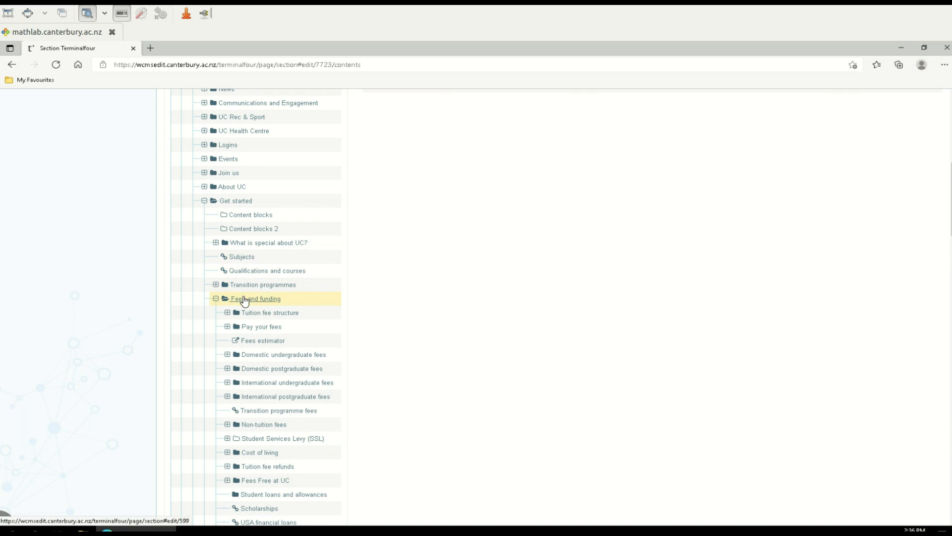
scroll(244, 300, "down", 1)
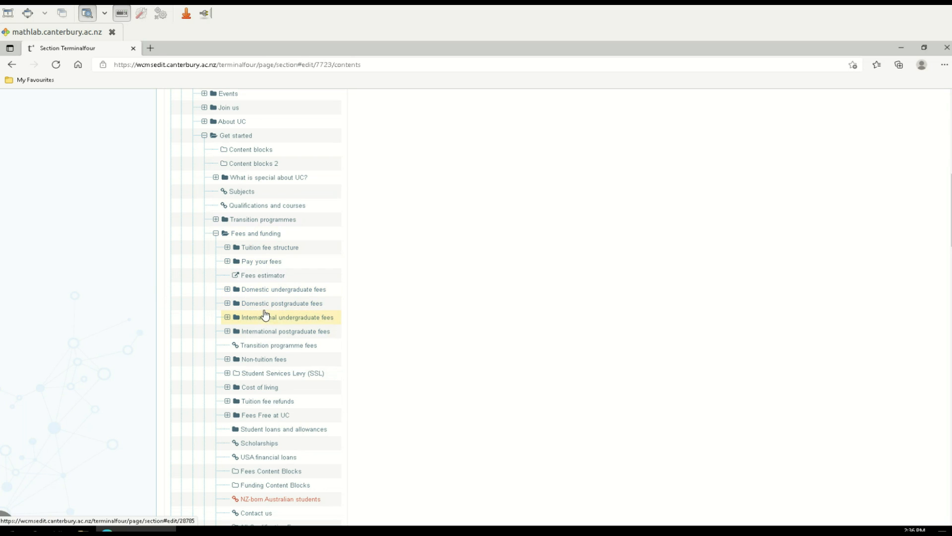
left_click(227, 289)
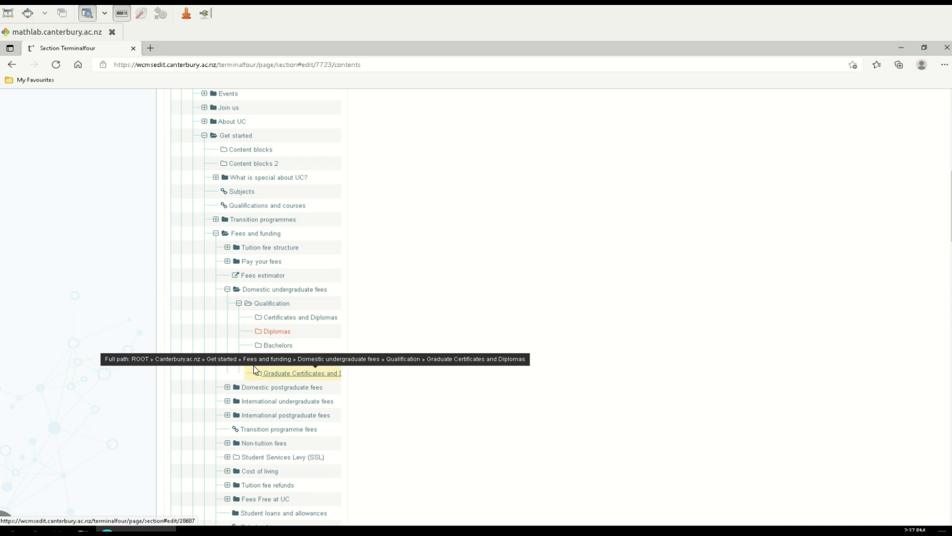
Check which qualification is selected in the Fees table row of the Certificates and Diplomas section, and leave it without saving.
left_click(282, 320)
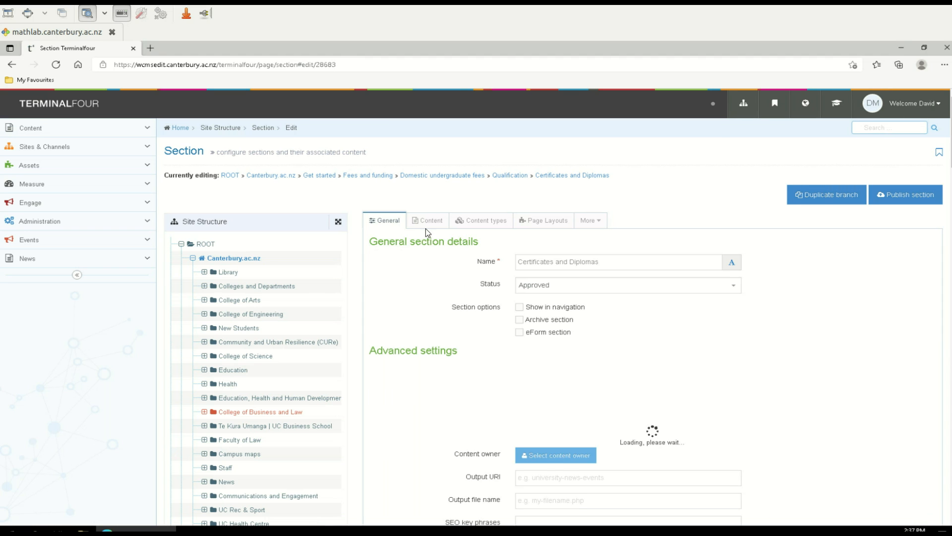
left_click(430, 222)
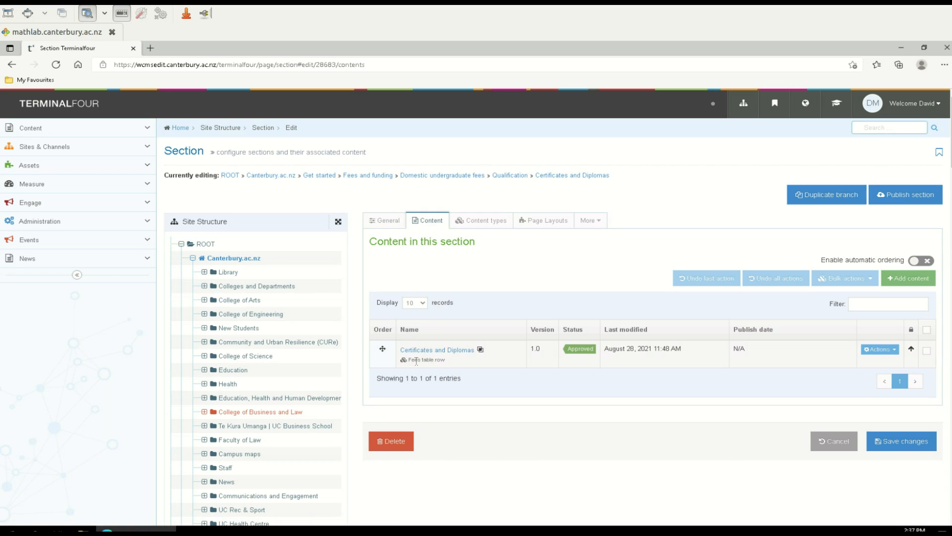
left_click_drag(445, 361, 419, 361)
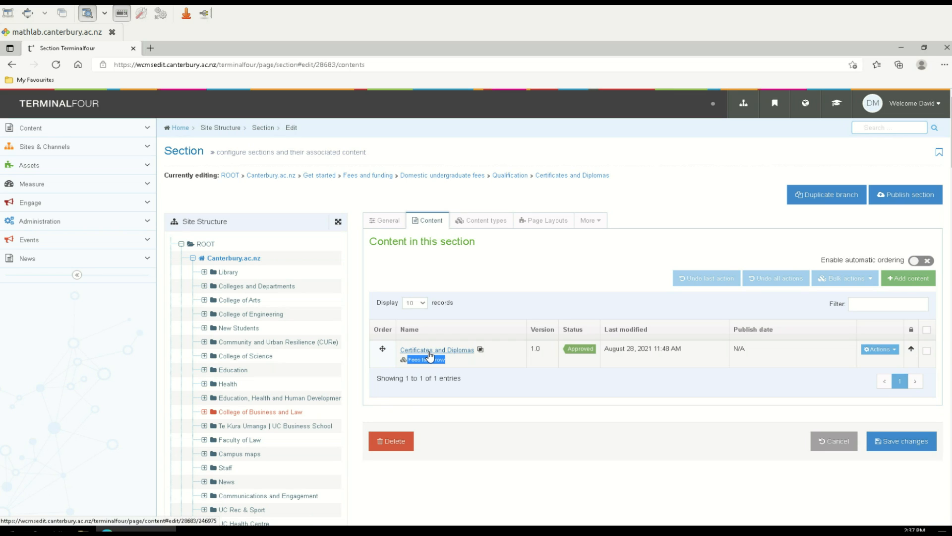
left_click(429, 351)
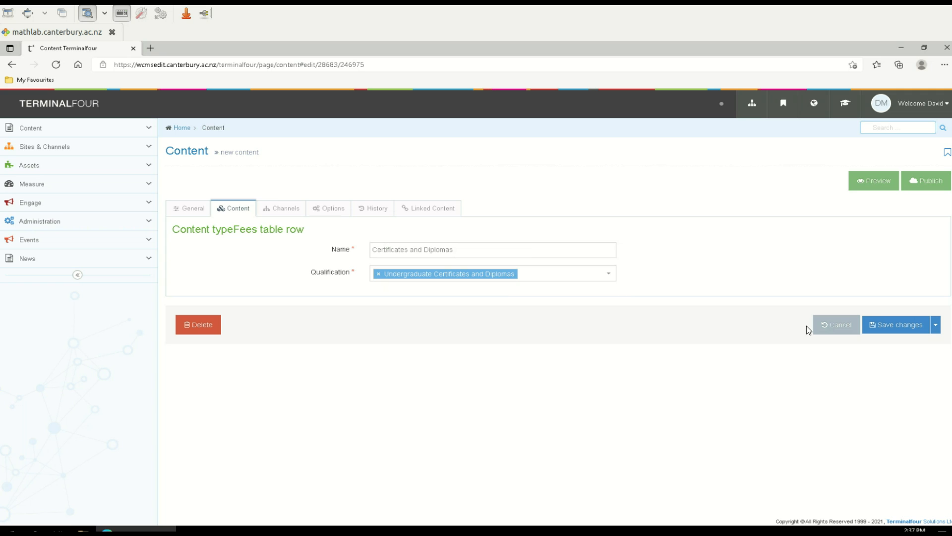
left_click(826, 326)
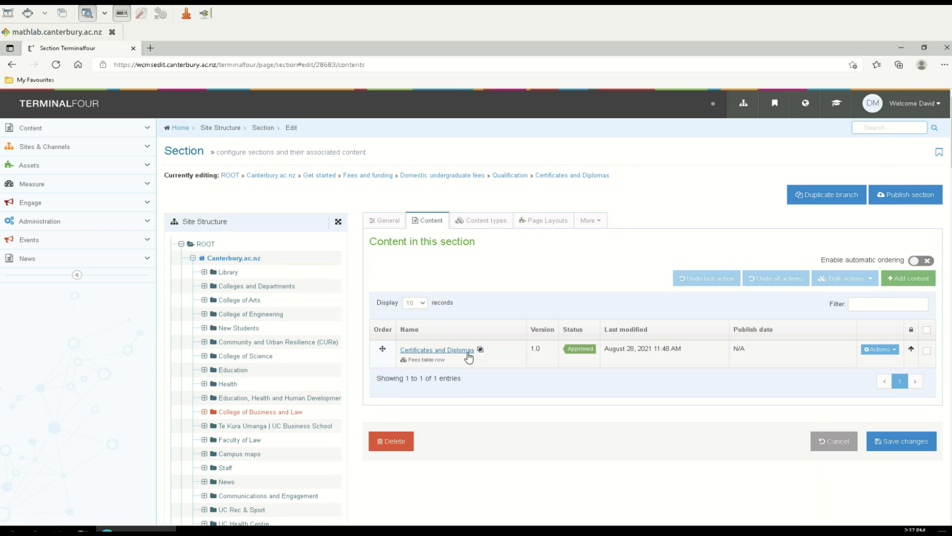
Show the content of the Qualification section under Domestic undergraduate fees.
scroll(188, 382, "down", 5)
scroll(209, 373, "down", 1)
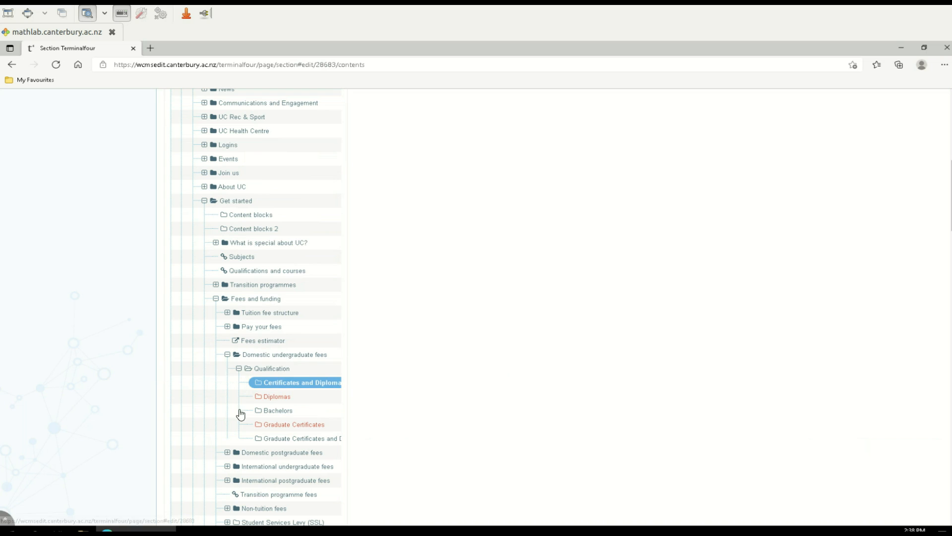
left_click(272, 368)
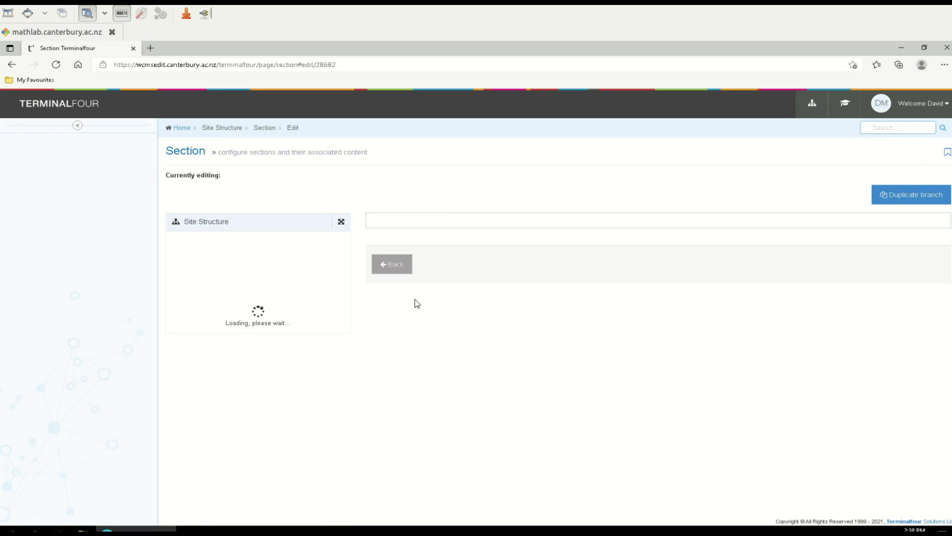
left_click(430, 222)
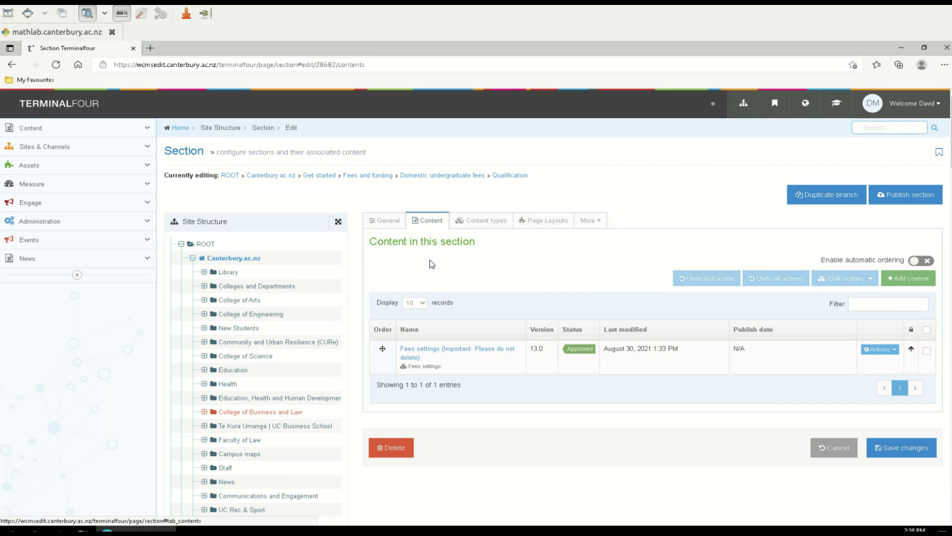
Open the Fees settings item, review its column headings and the Column to display options, and leave it without saving.
scroll(347, 387, "down", 5)
scroll(343, 386, "down", 4)
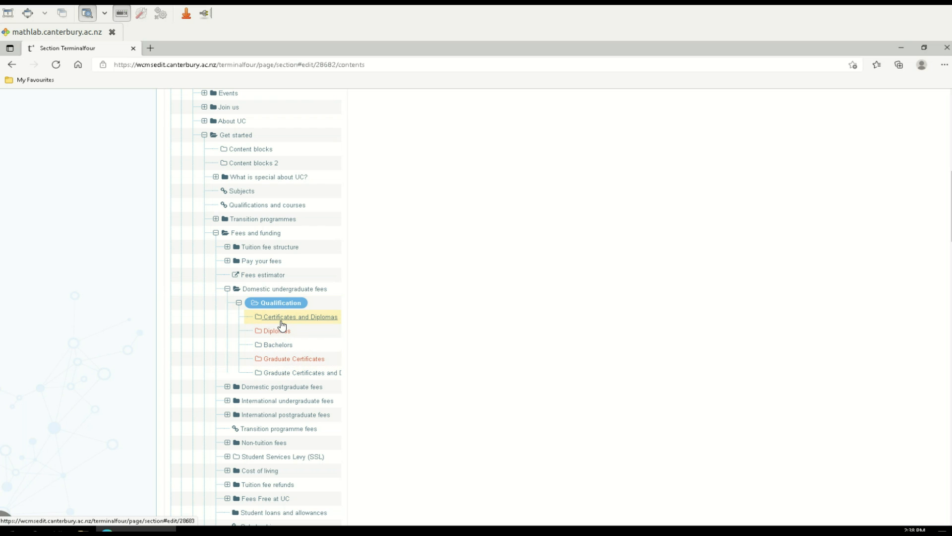
scroll(419, 303, "up", 7)
scroll(419, 302, "up", 2)
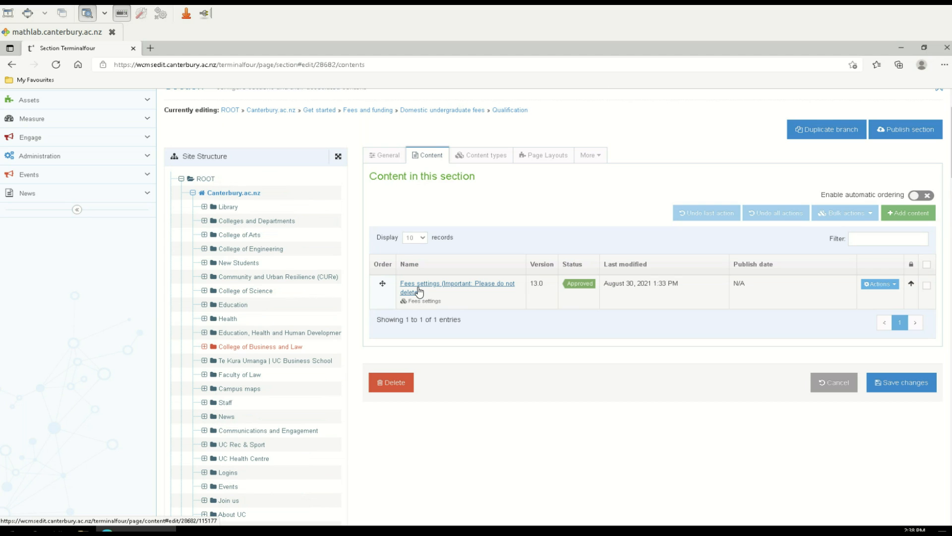
scroll(419, 289, "down", 5)
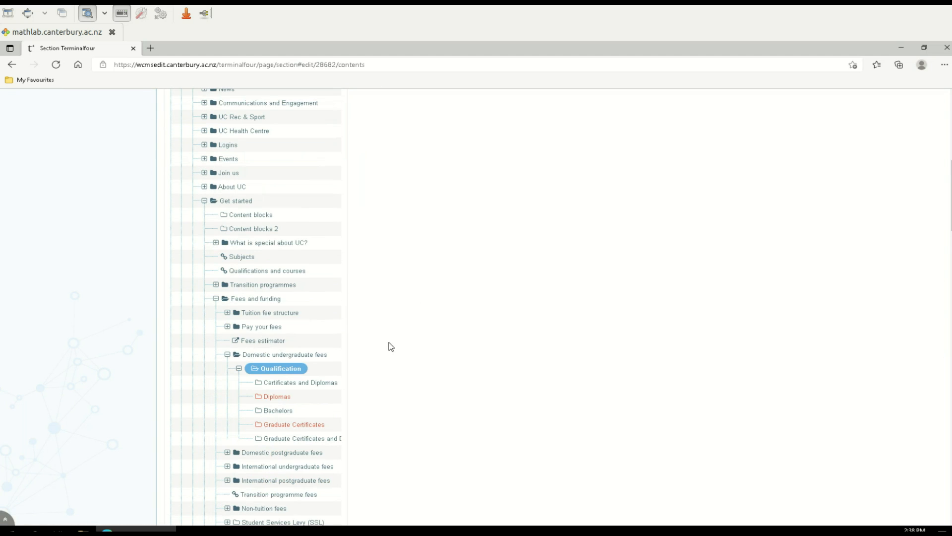
scroll(478, 272, "up", 4)
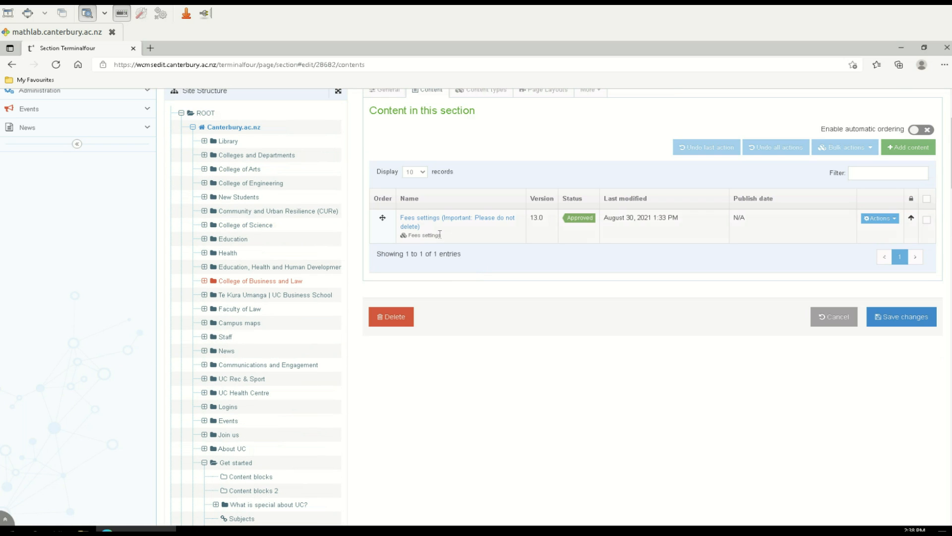
left_click(436, 226)
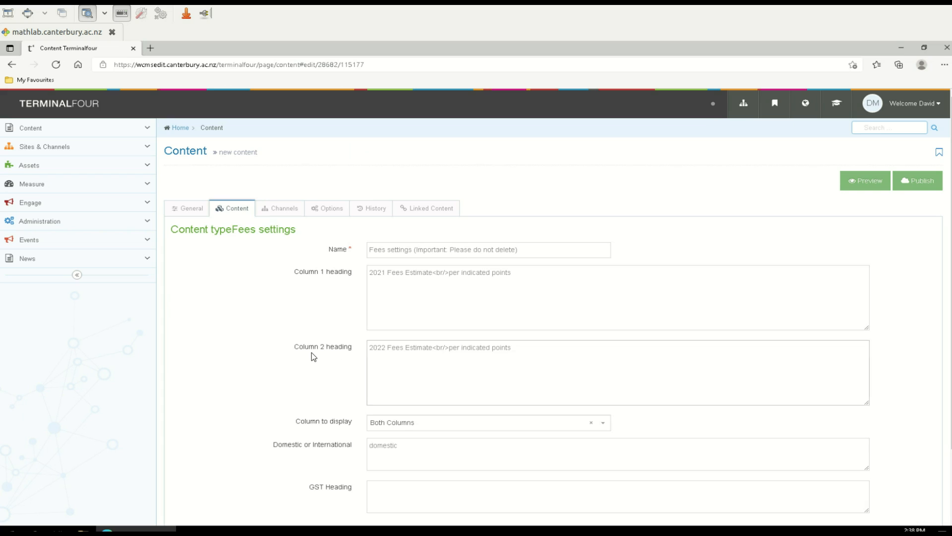
scroll(311, 353, "down", 2)
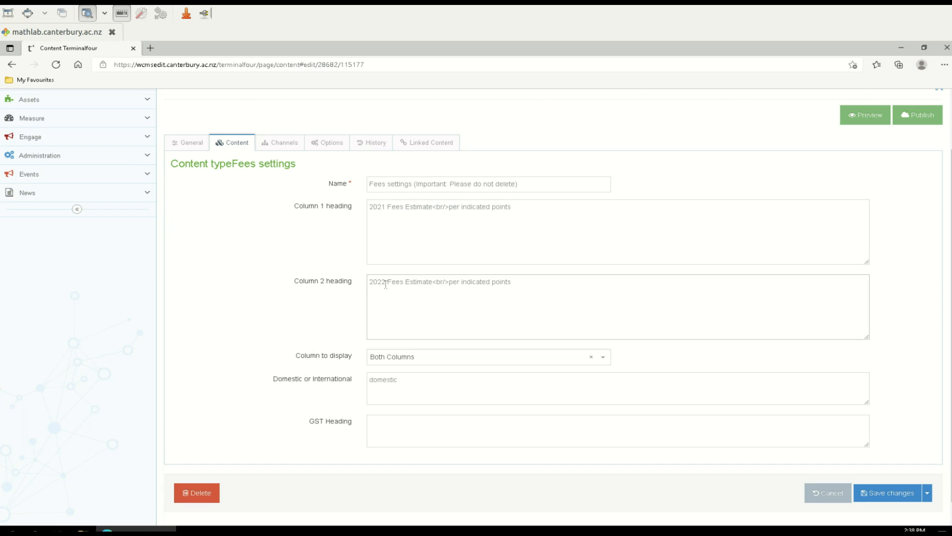
left_click(412, 359)
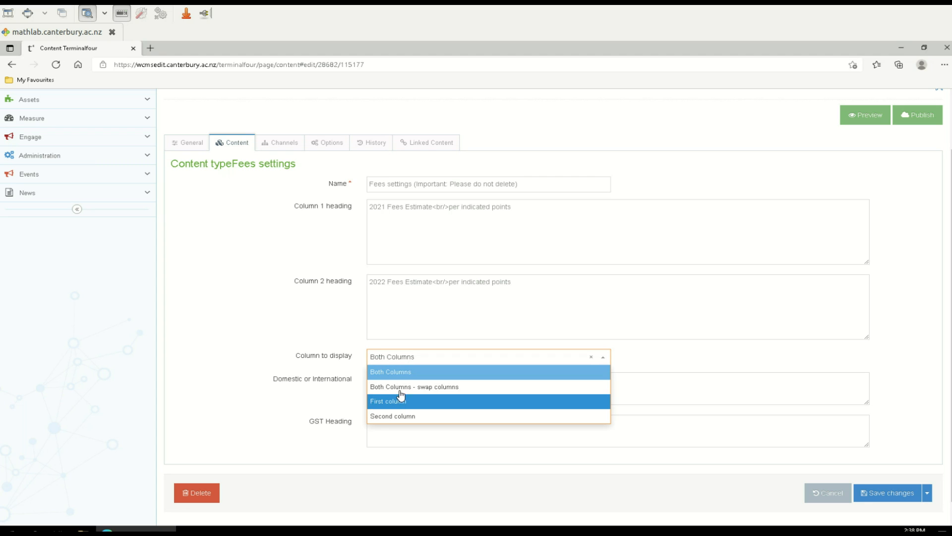
left_click(491, 240)
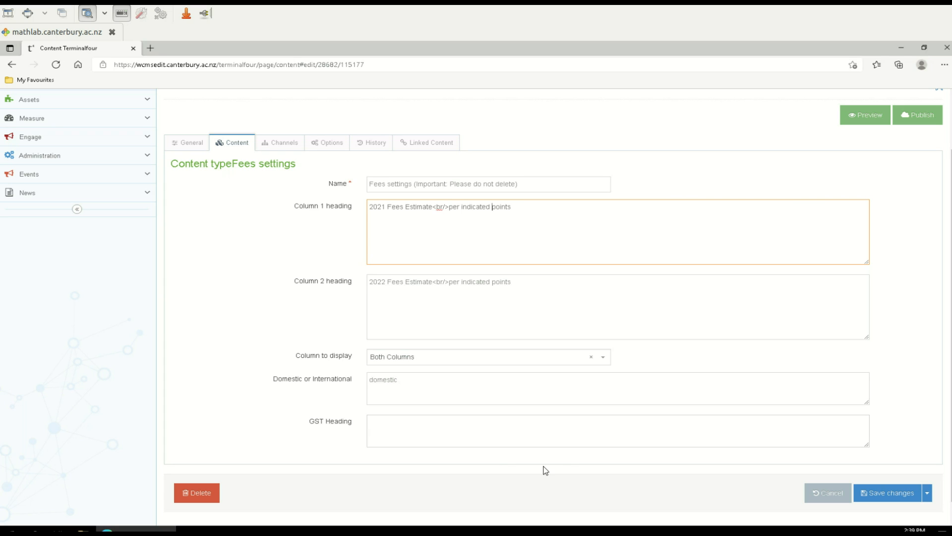
left_click(820, 499)
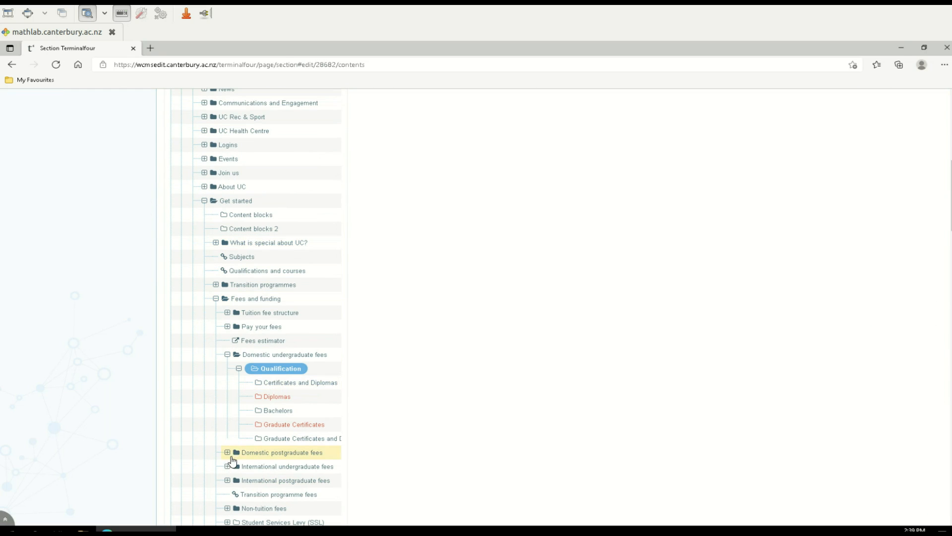
Expand Domestic postgraduate fees in the site structure to view its subsections.
left_click(227, 453)
scroll(230, 453, "down", 1)
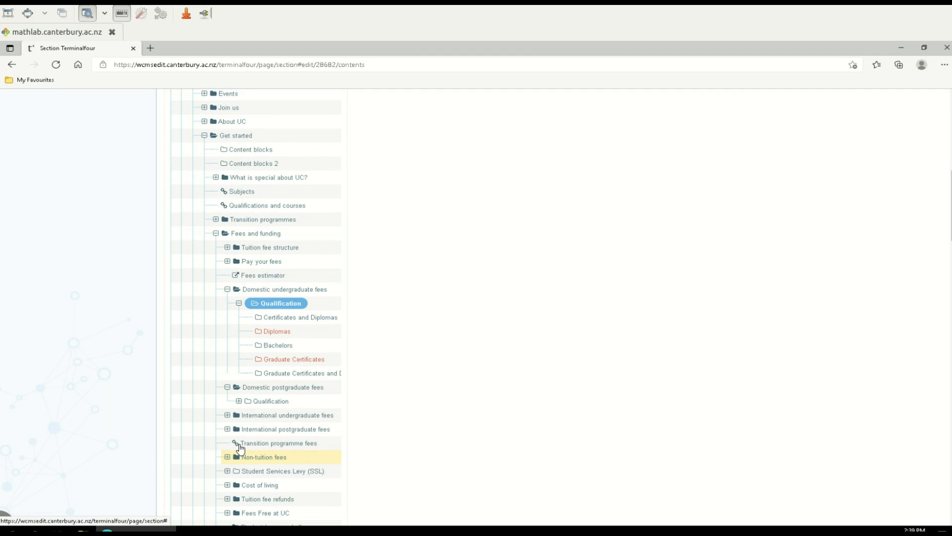
Expand the domestic postgraduate, international undergraduate and international postgraduate fees branches in the site structure to view their Qualification subsections.
left_click(239, 401)
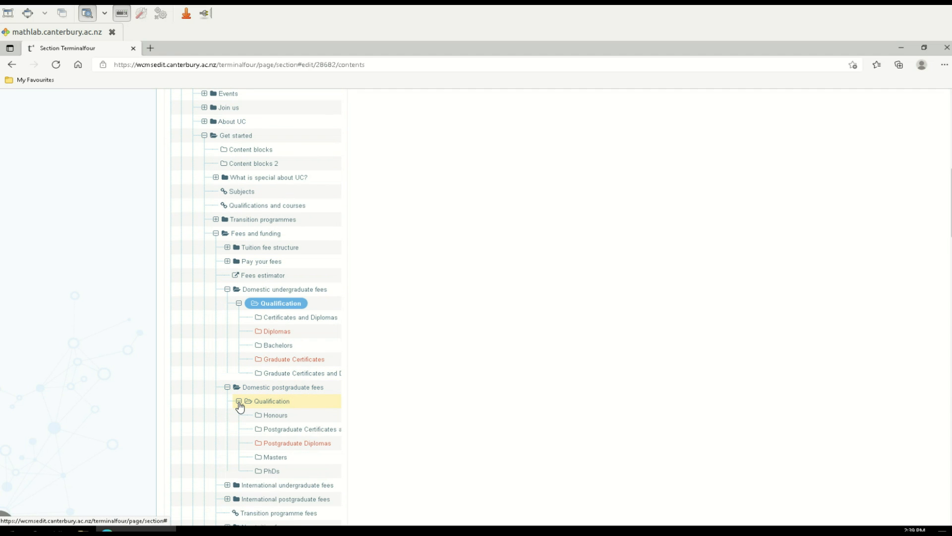
scroll(237, 412, "down", 1)
left_click(228, 419)
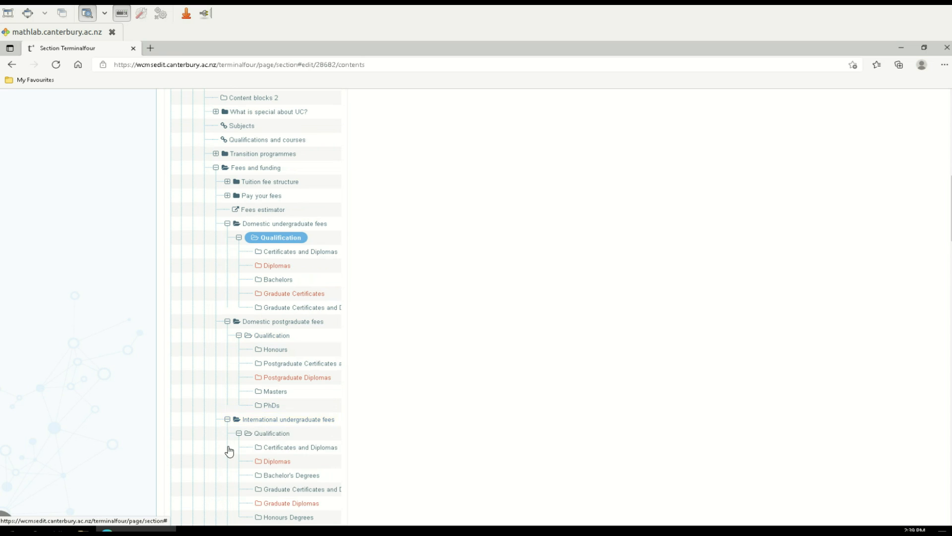
scroll(229, 441, "down", 2)
left_click(227, 415)
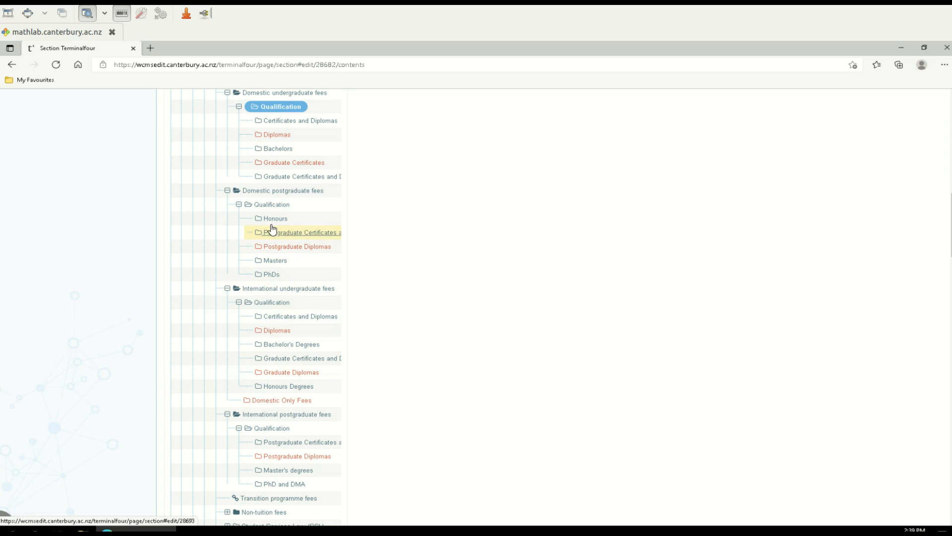
scroll(294, 294, "up", 1)
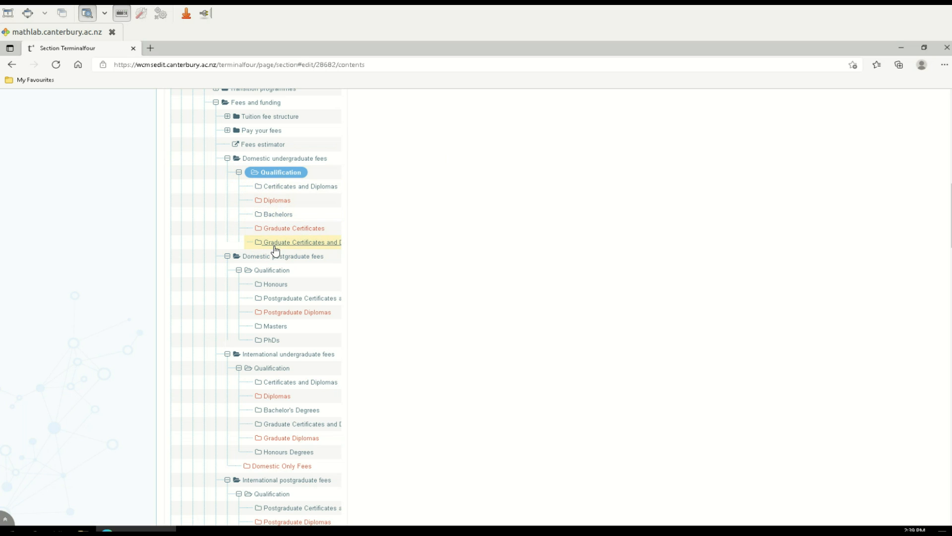
Show the content of the Domestic undergraduate fees section and review its list of items.
left_click(276, 159)
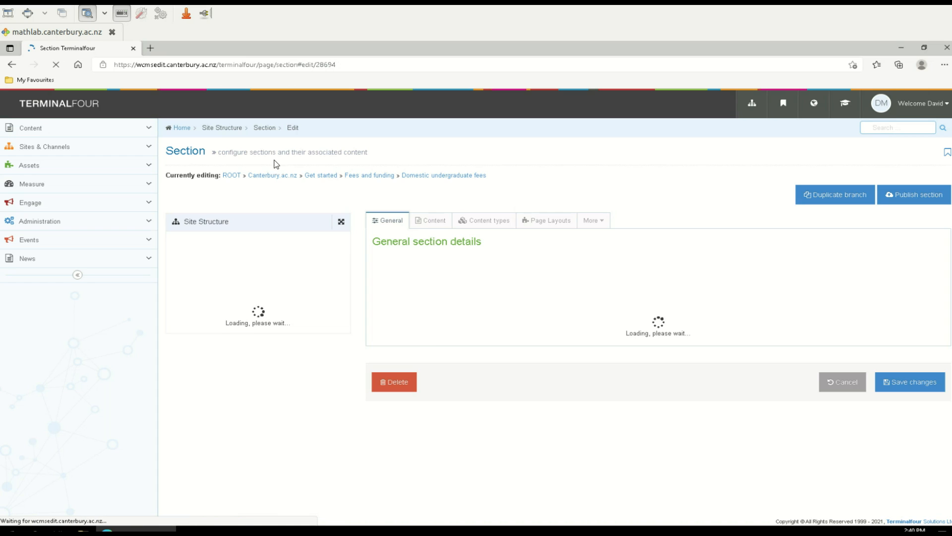
left_click(422, 221)
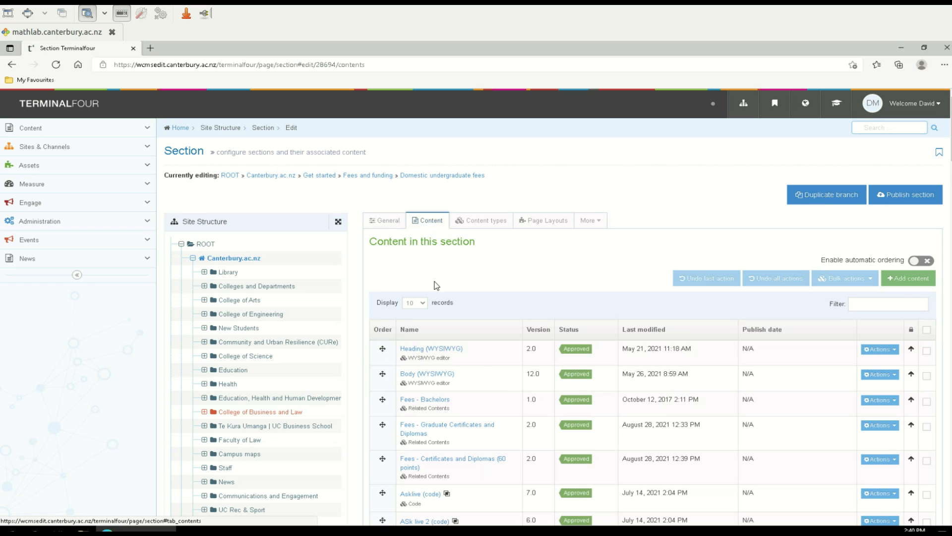
scroll(453, 303, "down", 1)
scroll(535, 311, "down", 1)
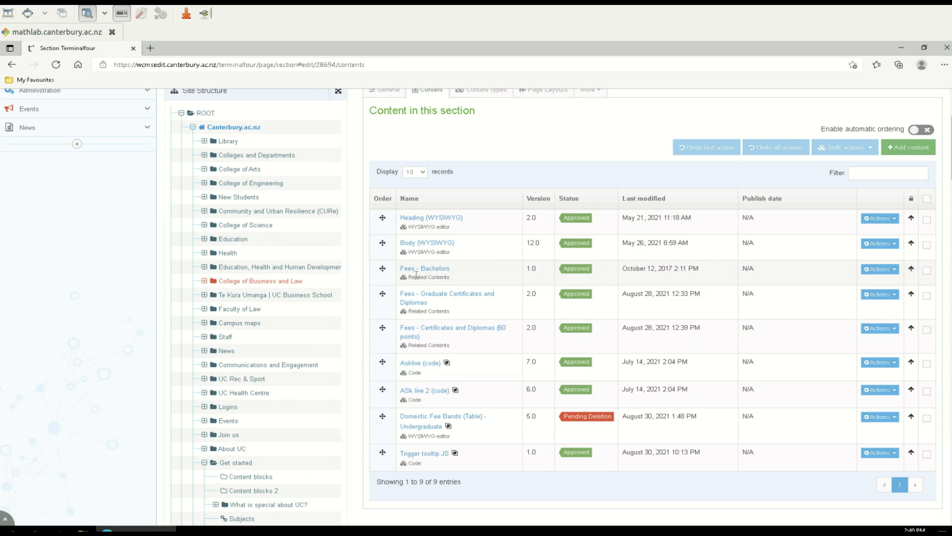
scroll(324, 358, "down", 3)
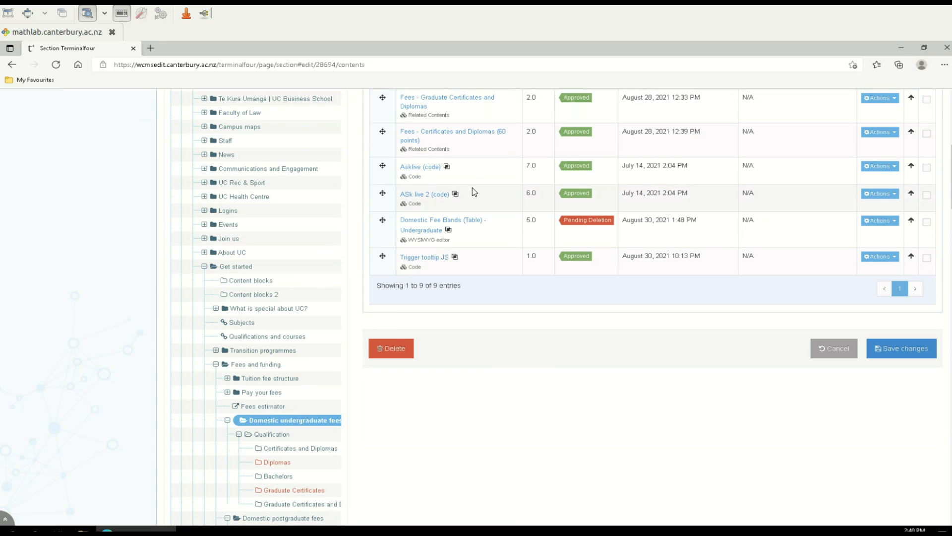
scroll(472, 188, "up", 2)
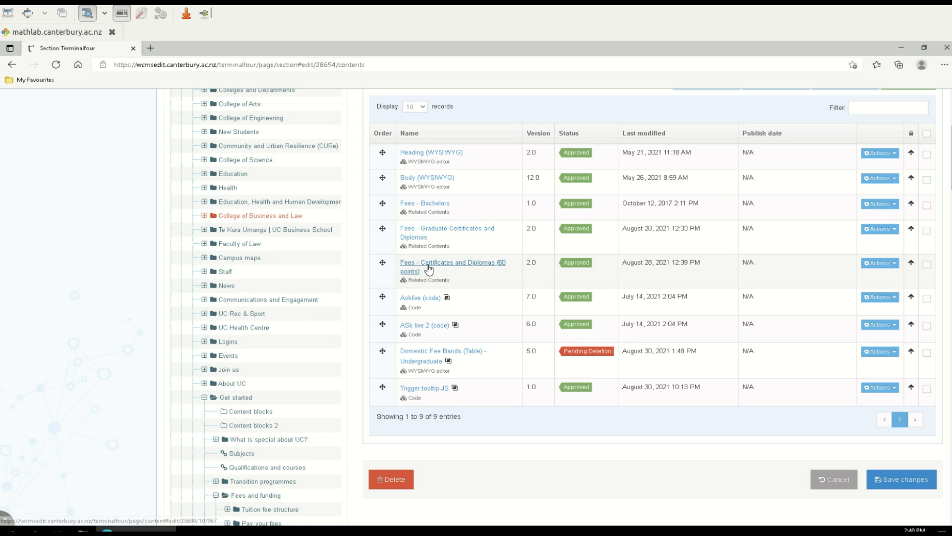
Check the Child Section link path in the Fees - Bachelors related contents item, and leave it without saving.
left_click(429, 203)
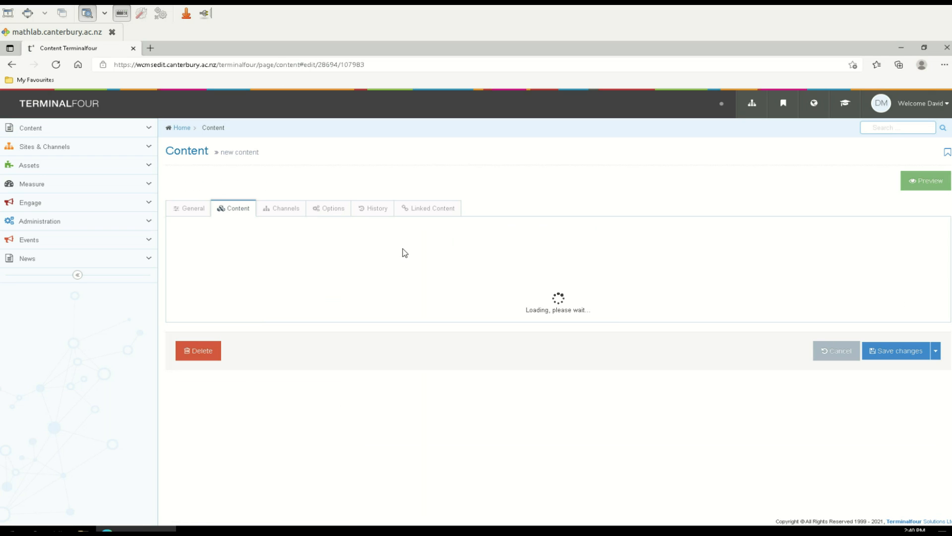
scroll(264, 342, "down", 4)
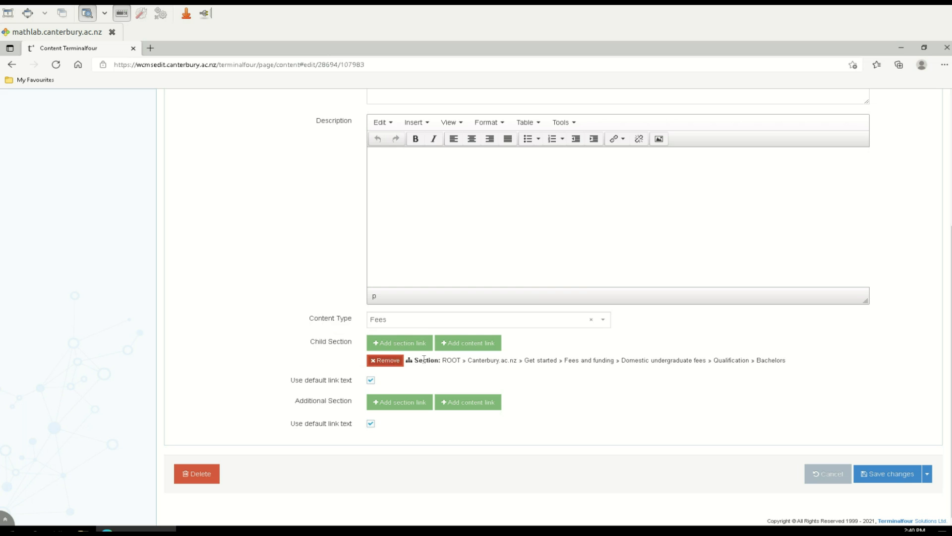
left_click_drag(482, 359, 777, 368)
left_click(764, 359)
left_click_drag(749, 363, 722, 358)
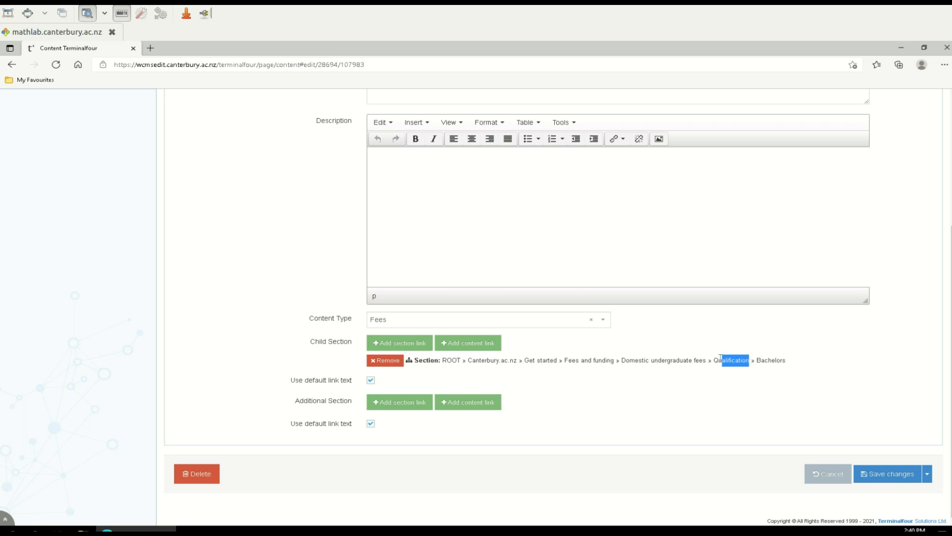
left_click(731, 358)
left_click(840, 477)
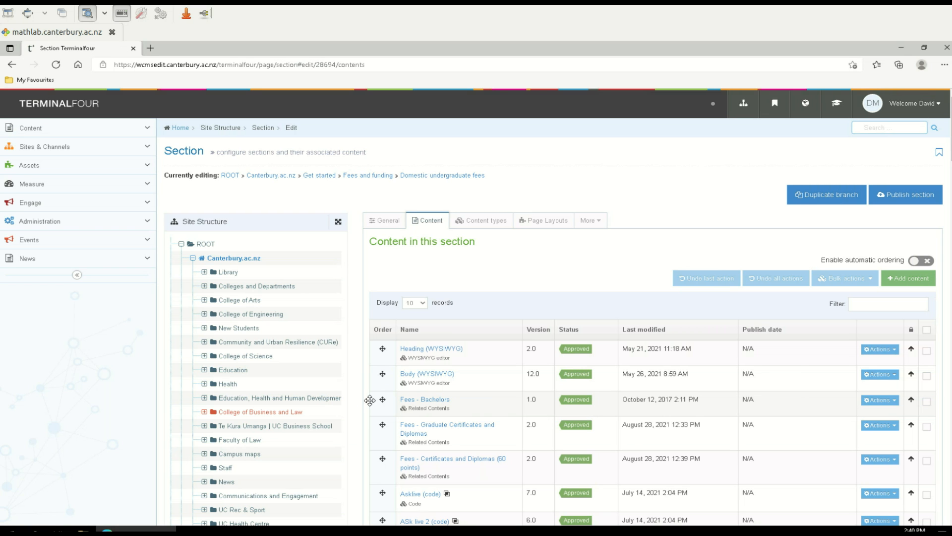
Show the content of the All Qualification Fees section under Fees and funding and review its list of fees items.
scroll(365, 386, "down", 10)
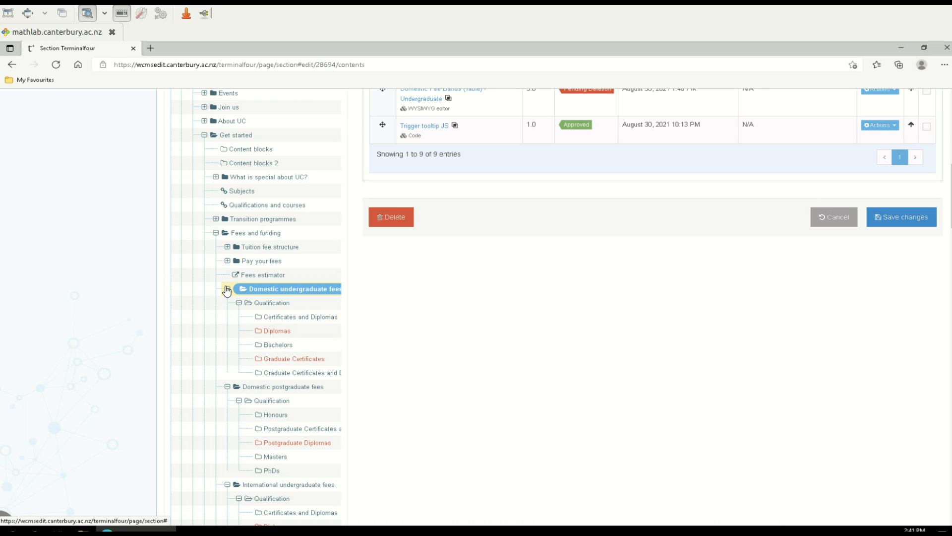
scroll(227, 291, "down", 5)
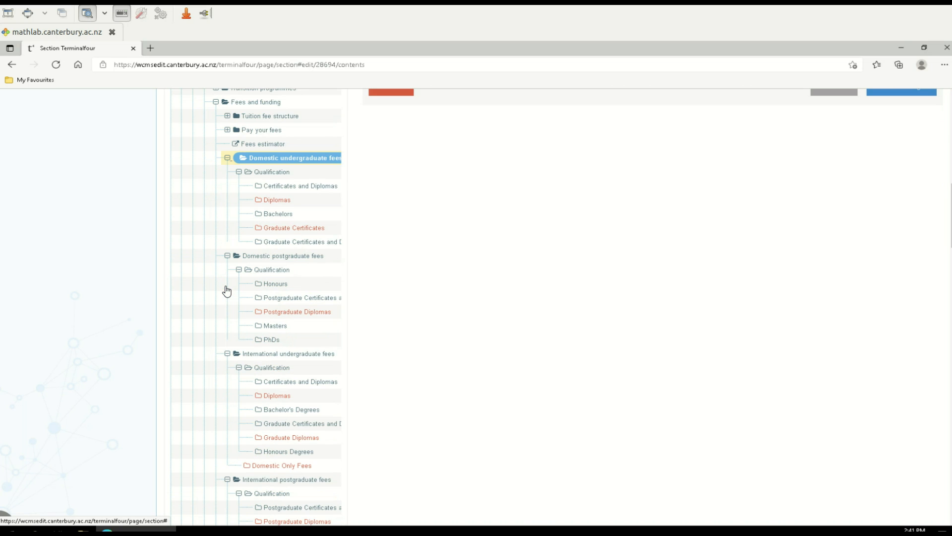
scroll(227, 291, "down", 1)
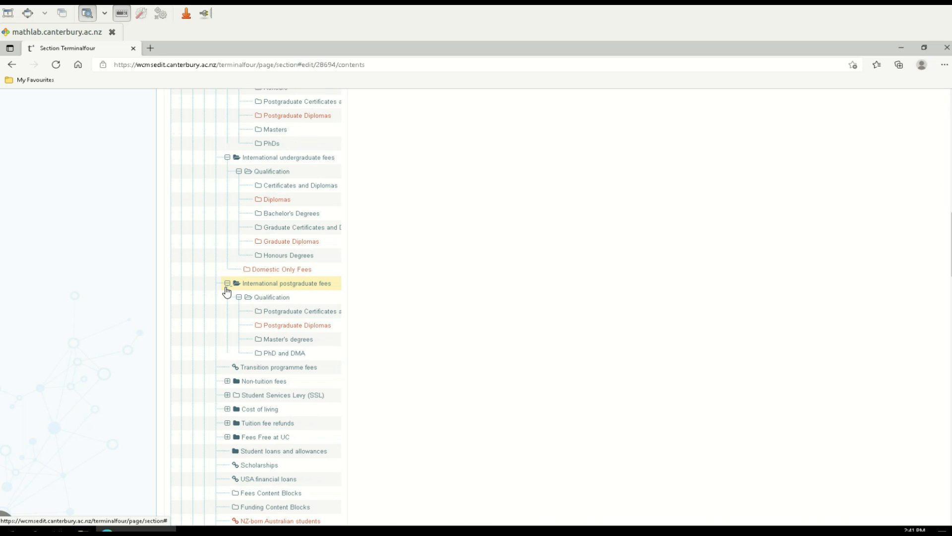
scroll(226, 291, "down", 1)
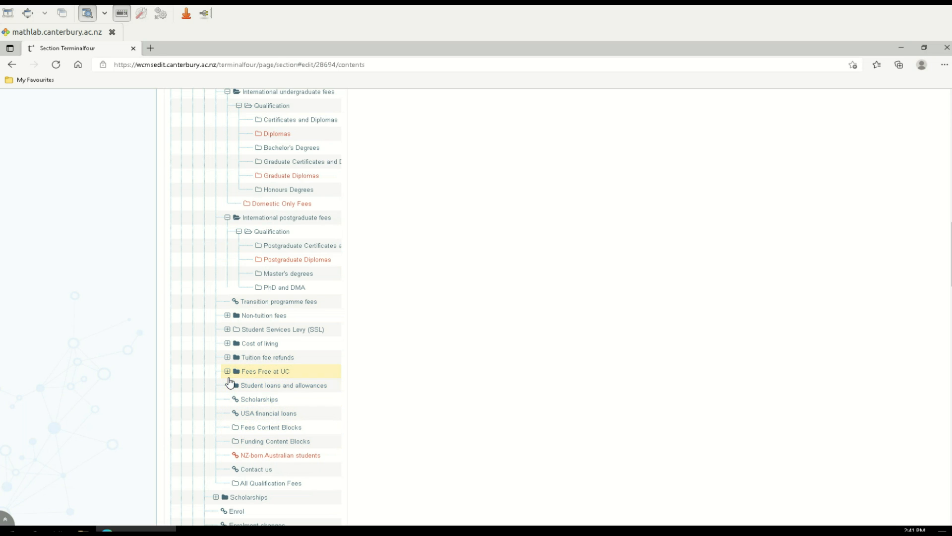
left_click(271, 485)
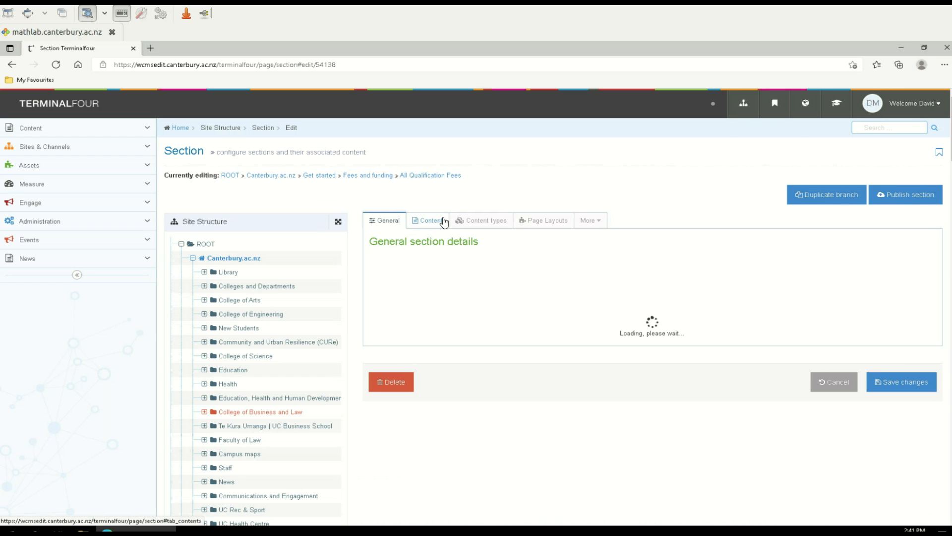
left_click(444, 220)
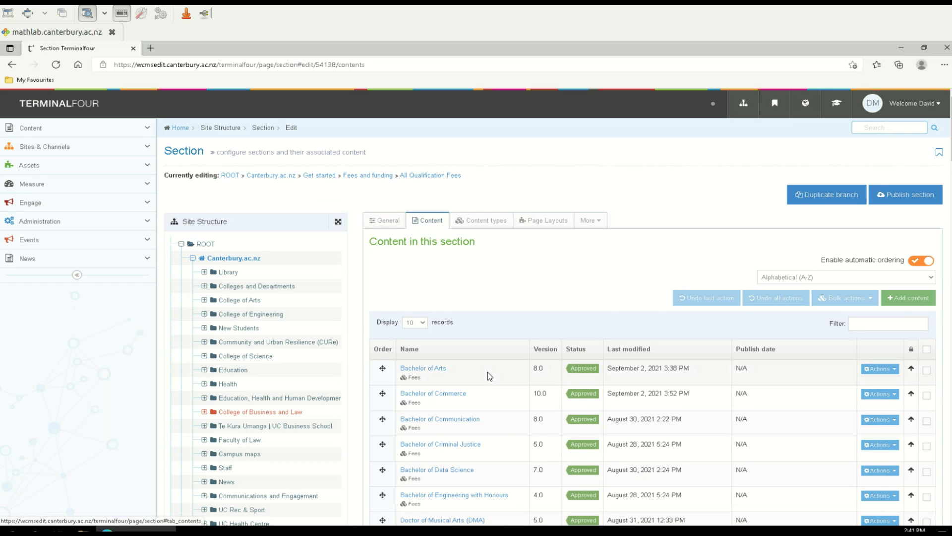
scroll(487, 371, "down", 5)
scroll(487, 371, "up", 1)
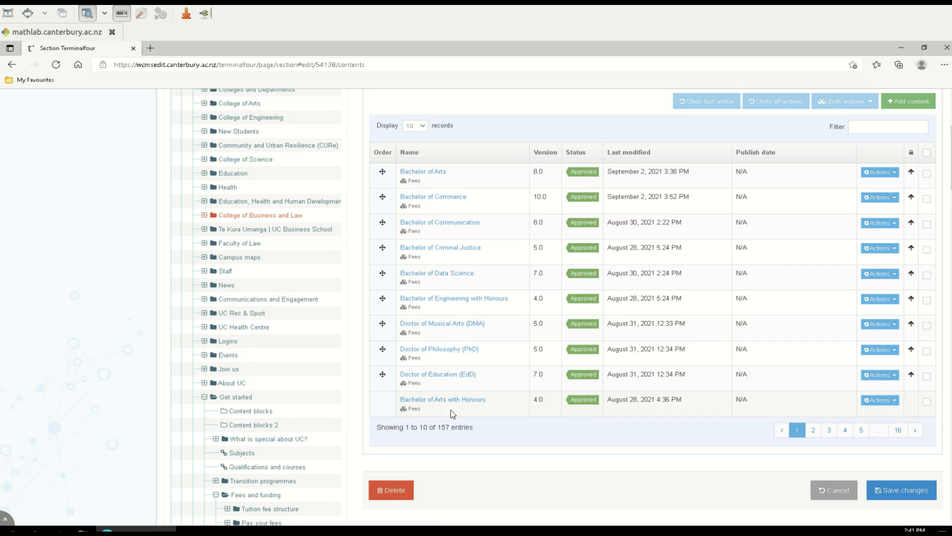
scroll(470, 358, "up", 1)
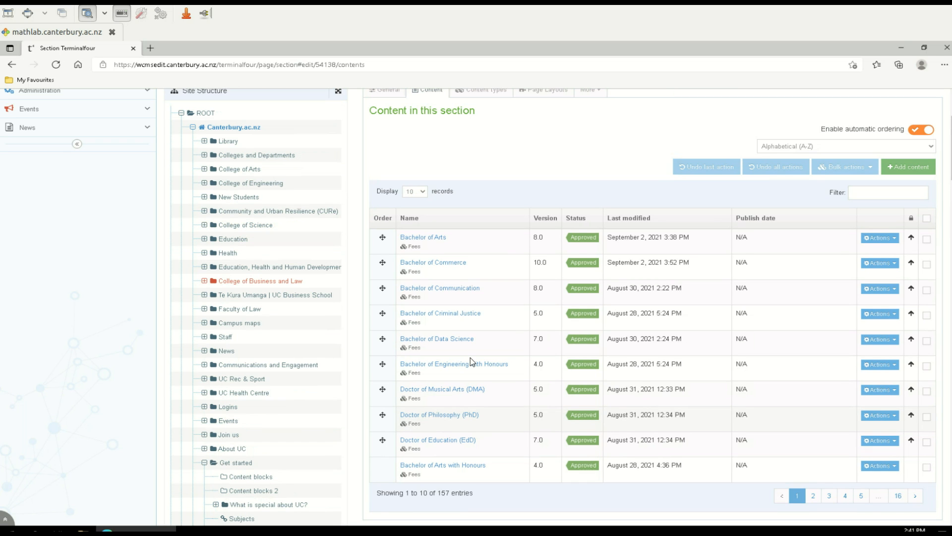
Open the Bachelor of Arts fees item, and relate it to the Bachelor of Arts box in the Google Drawings diagram.
left_click(436, 241)
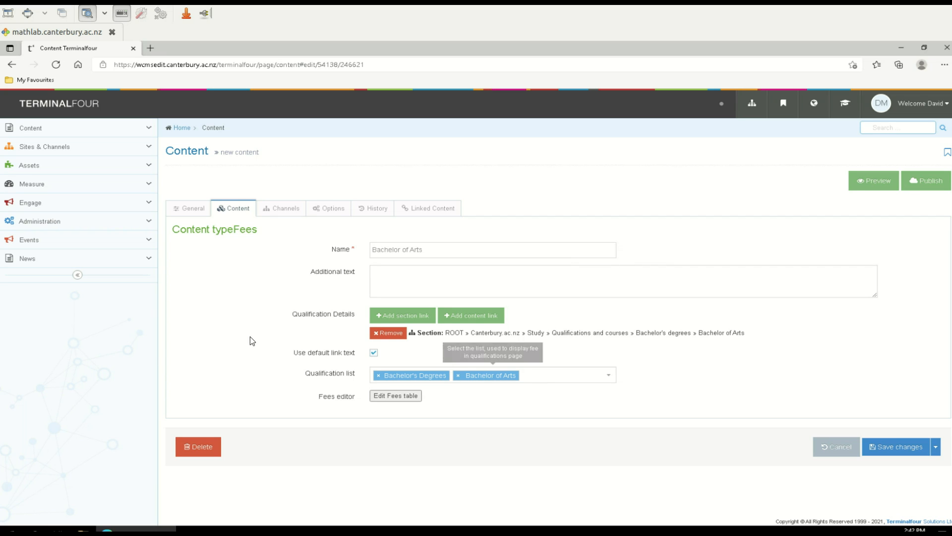
left_click(1, 317)
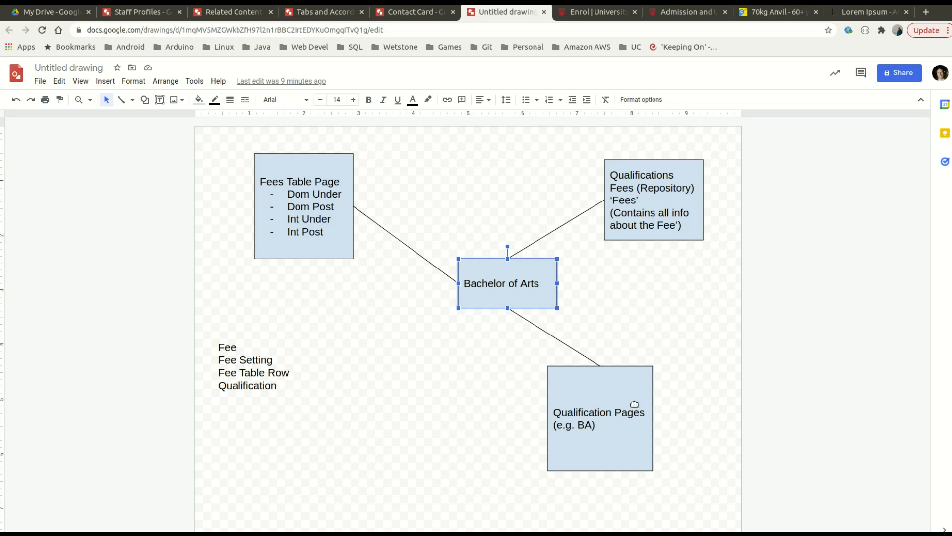
left_click(507, 360)
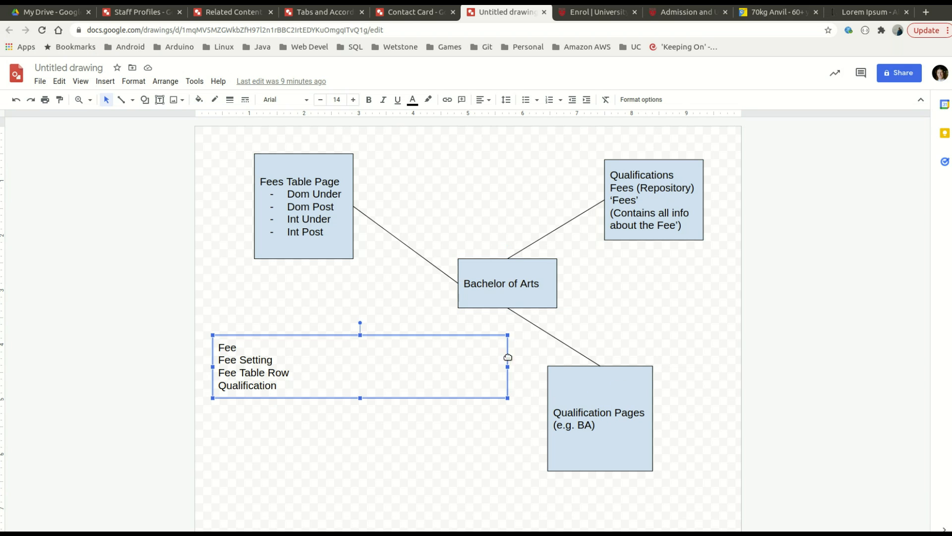
left_click(540, 283)
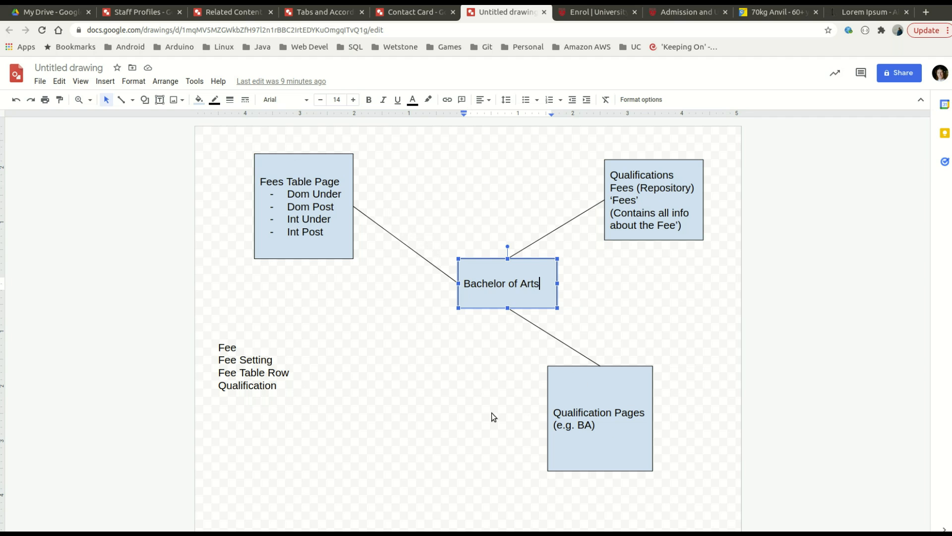
Switch back to Terminalfour and check the section path linked under Qualification Details for Bachelor of Arts.
key("alt+Tab")
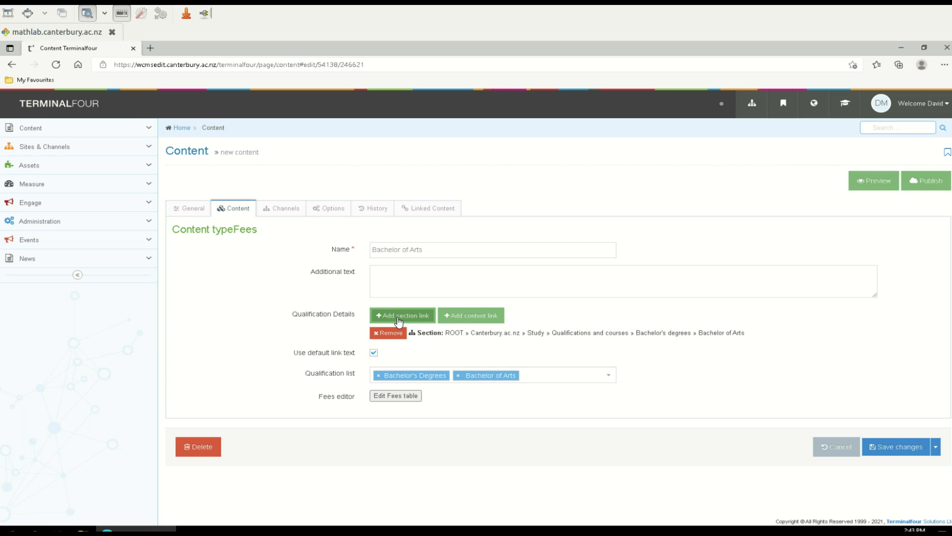
left_click_drag(564, 332, 739, 329)
left_click(739, 329)
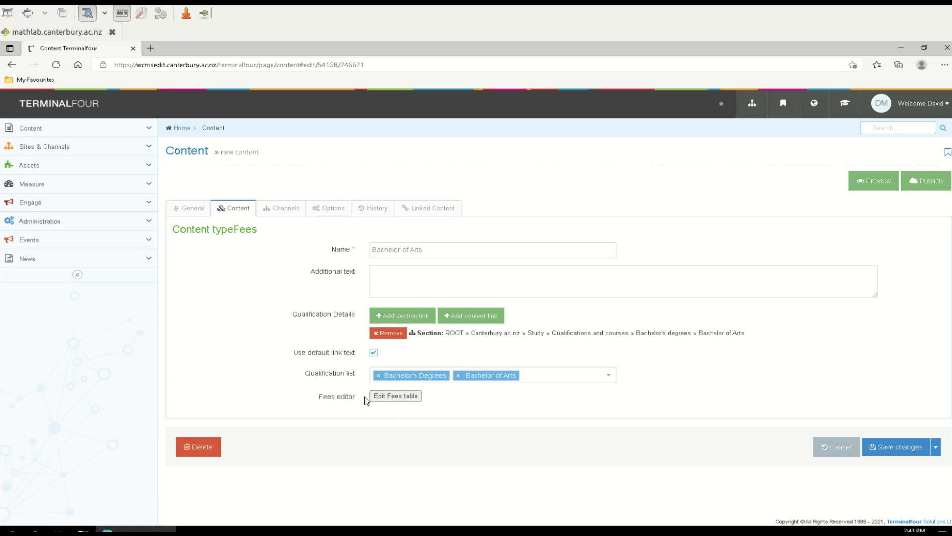
Open the Bachelor of Arts fees table editor and compare the domestic fees rows with the international fees rows.
left_click(394, 402)
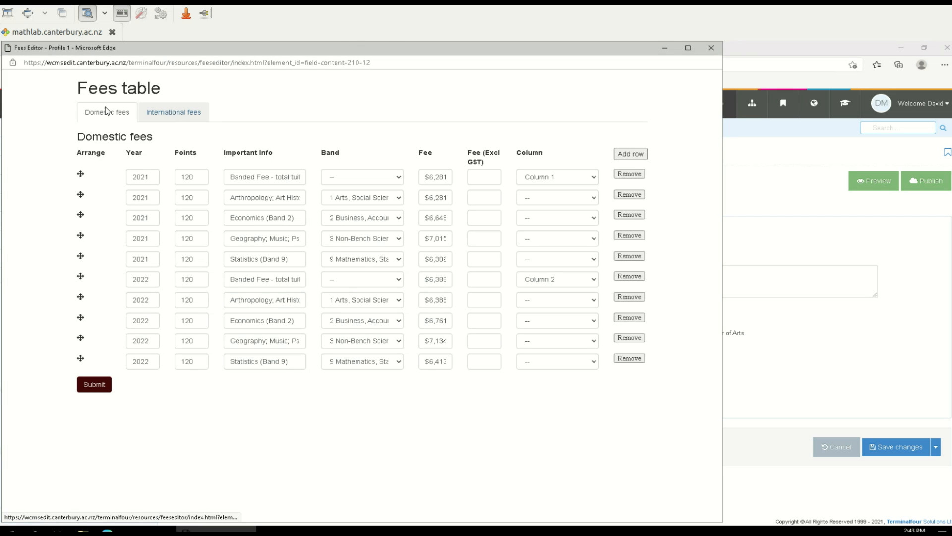
left_click(158, 113)
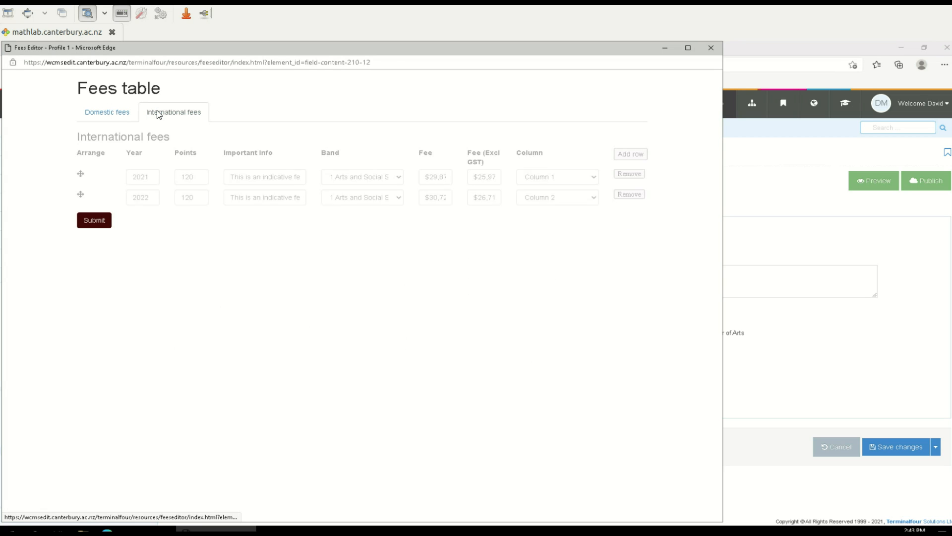
left_click(105, 112)
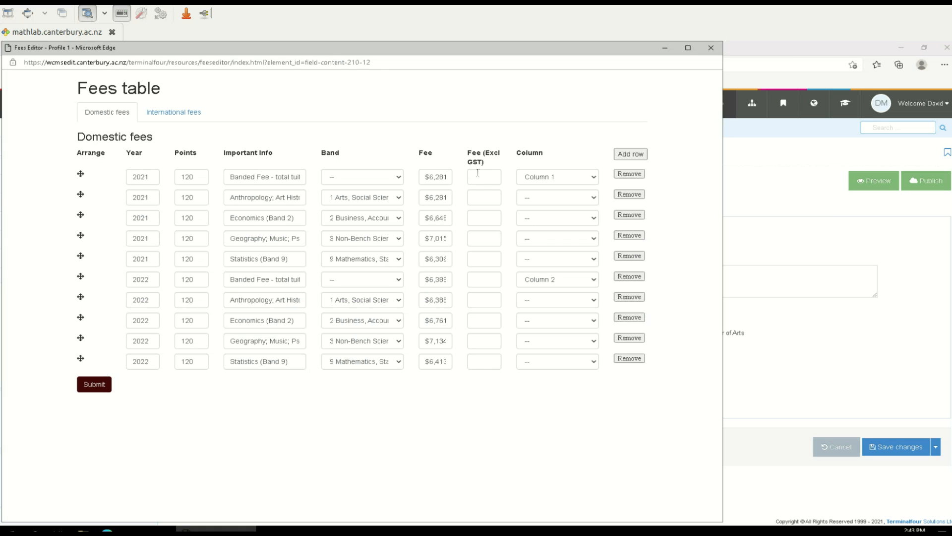
left_click(163, 105)
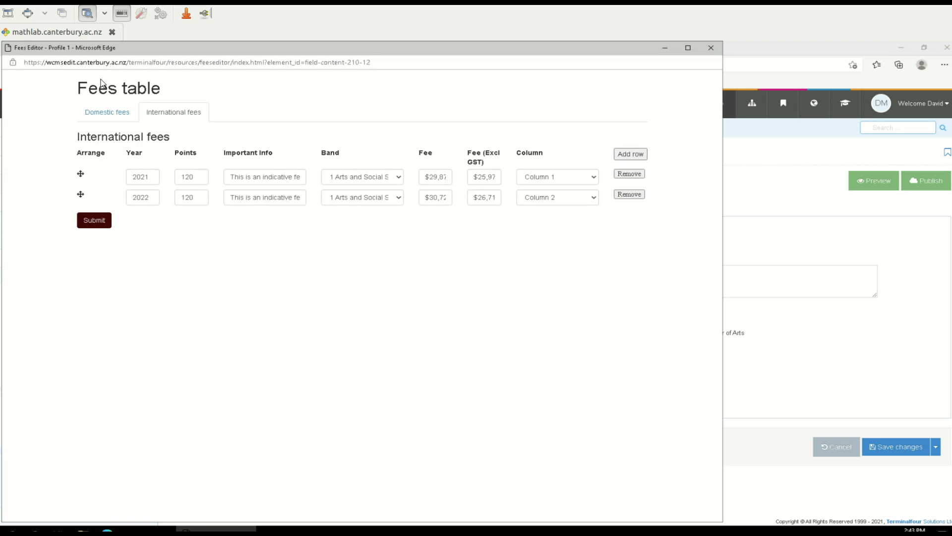
left_click(117, 116)
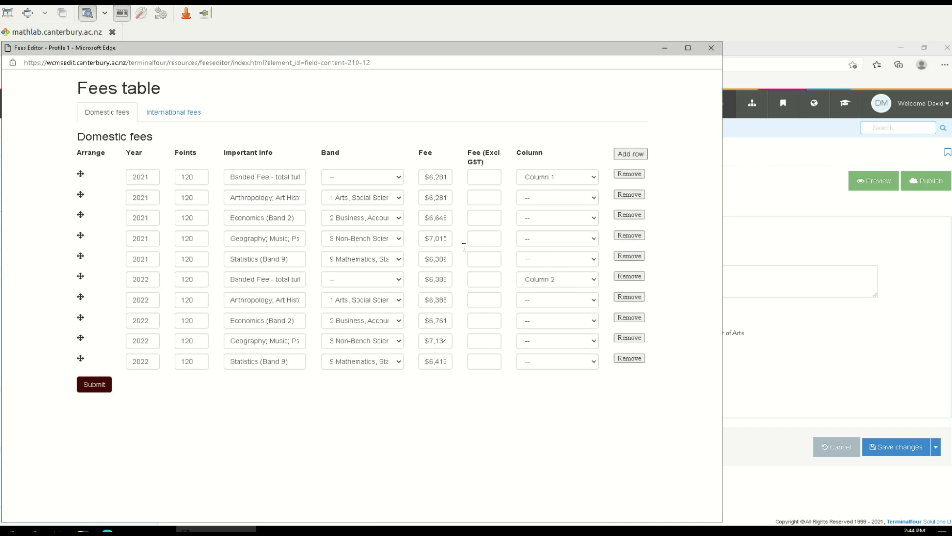
Switch to Chrome and open the Domestic undergraduate fees page under Fees and funding on the canterbury.ac.nz website in a new tab.
key("alt+Tab")
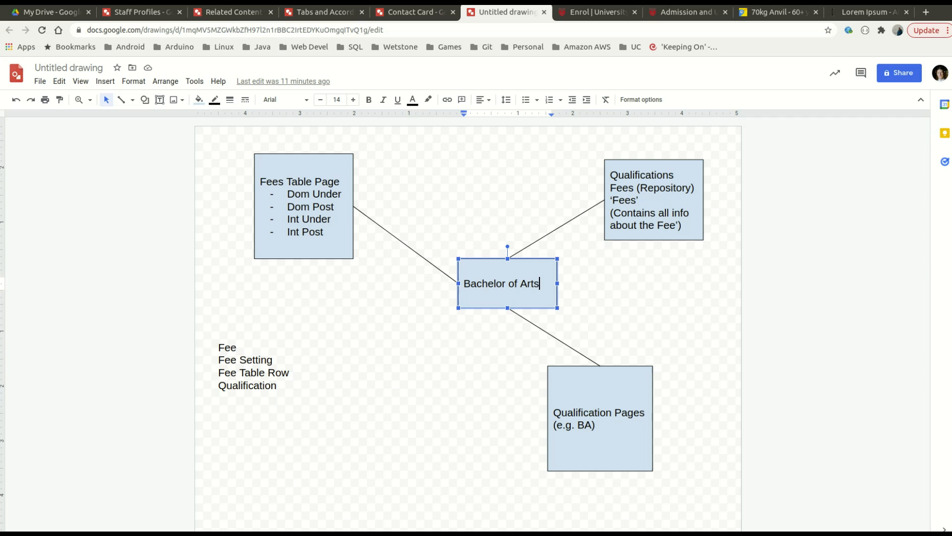
left_click(925, 12)
type("www.c")
key("Return")
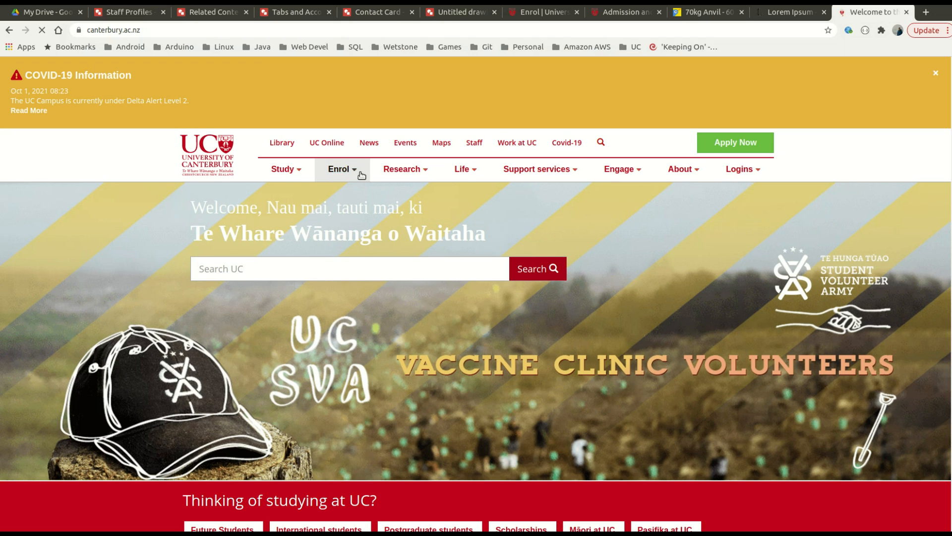
left_click(318, 175)
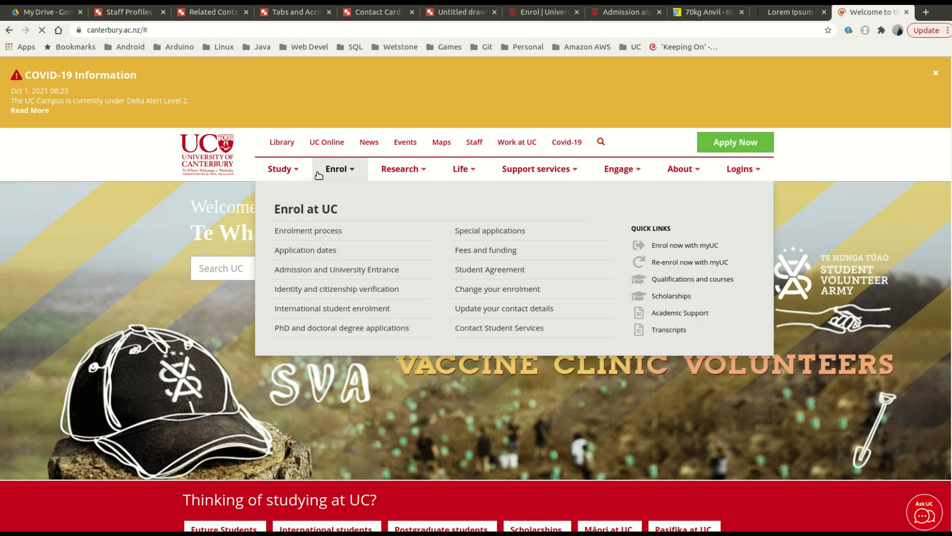
left_click(462, 251)
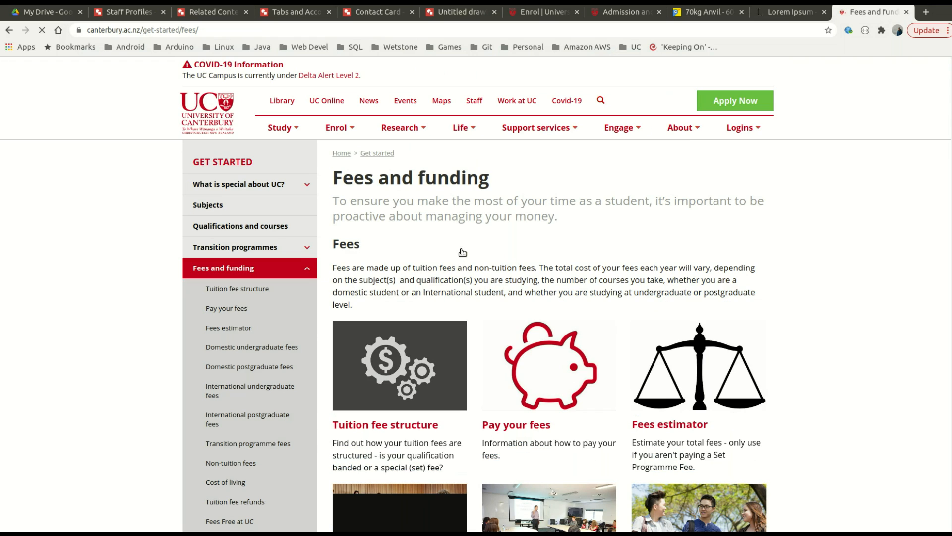
left_click(251, 349)
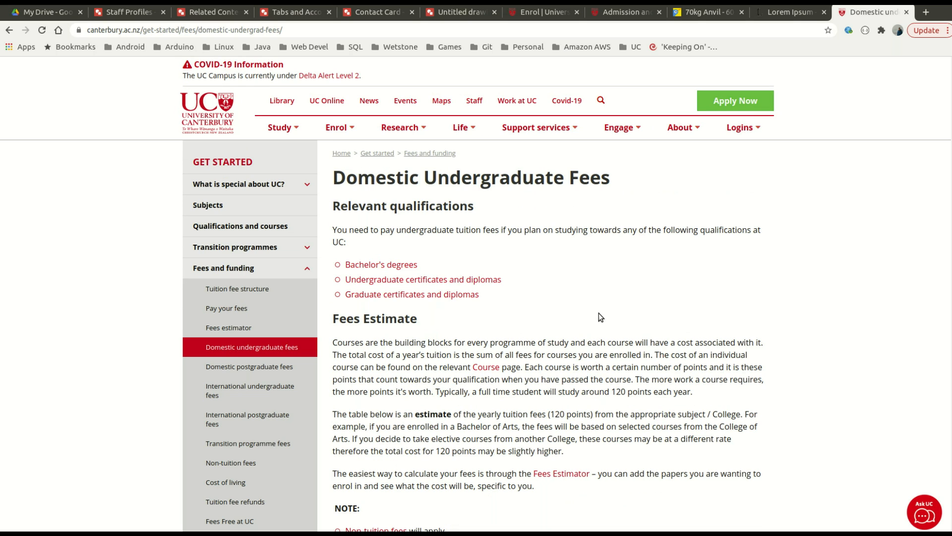
Review the Bachelors, Graduate Certificates and Diplomas, and Certificates and Diplomas fees tables on the Domestic Undergraduate Fees page.
scroll(599, 318, "down", 2)
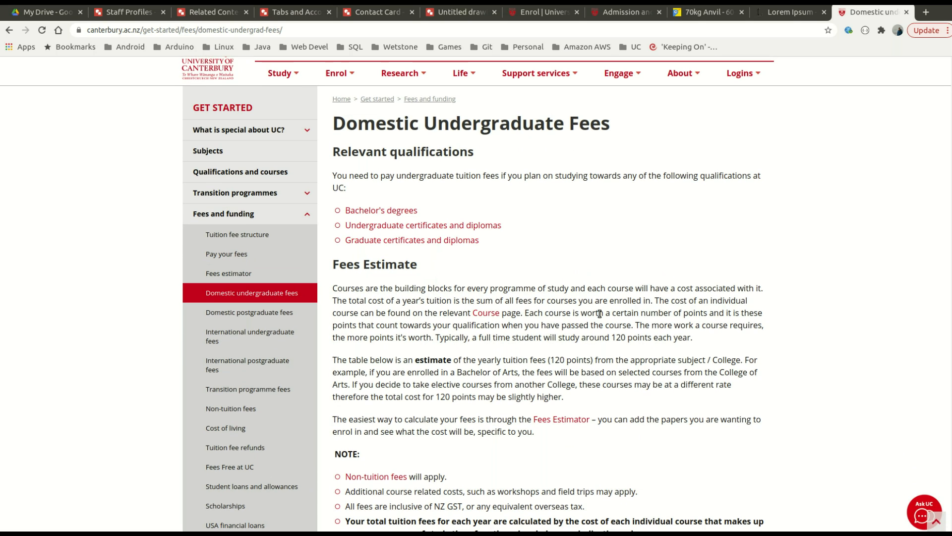
scroll(599, 314, "down", 5)
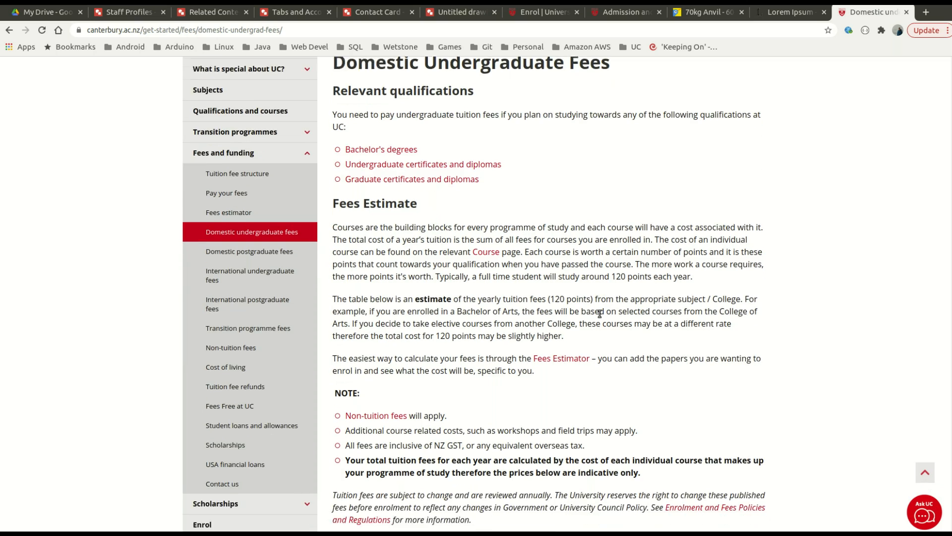
scroll(597, 314, "down", 5)
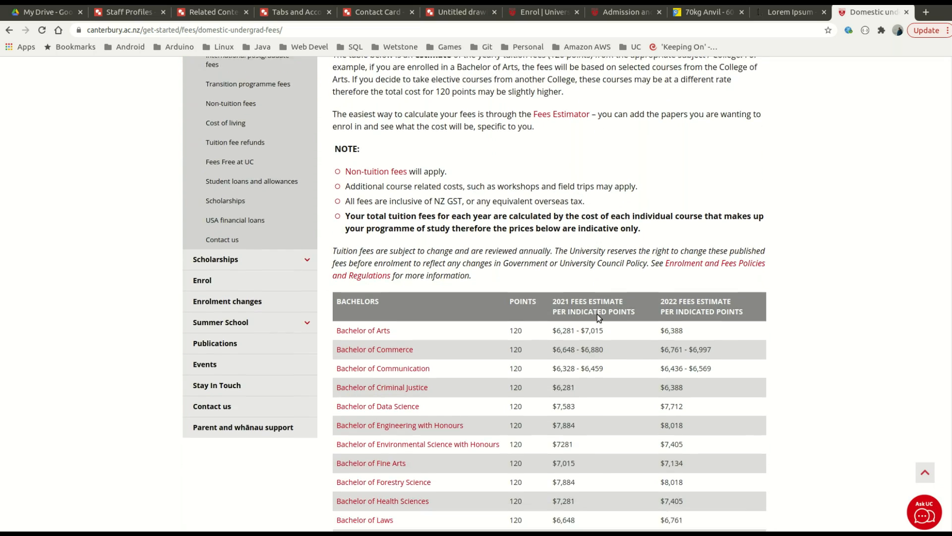
scroll(597, 314, "down", 6)
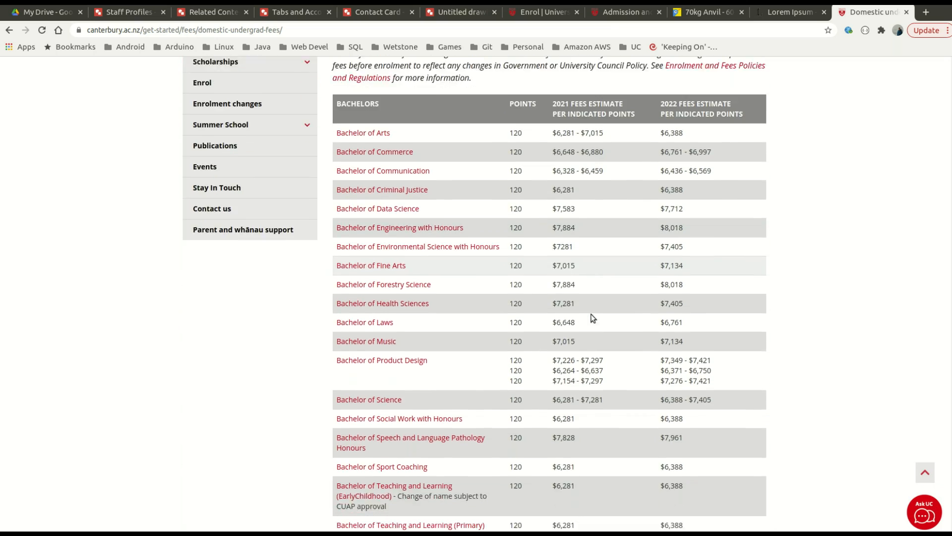
scroll(590, 314, "down", 3)
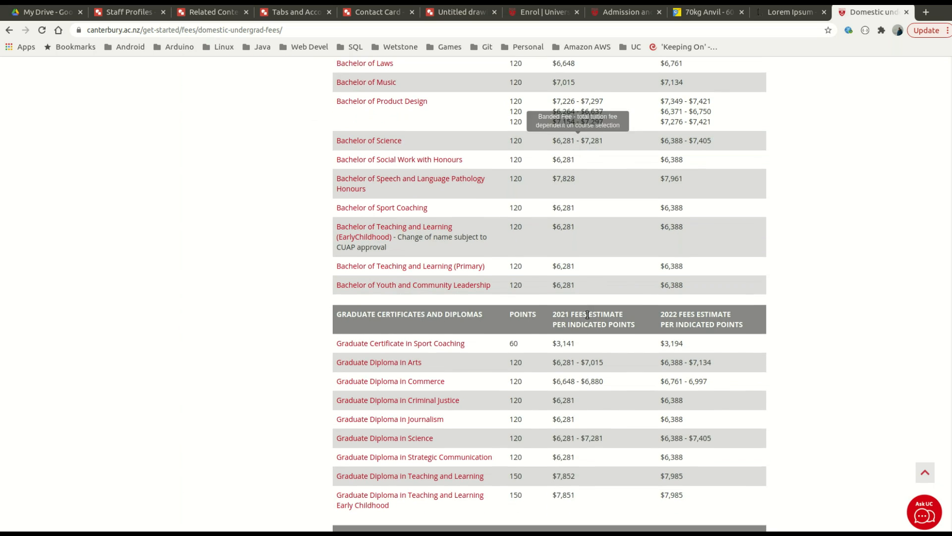
scroll(582, 314, "down", 2)
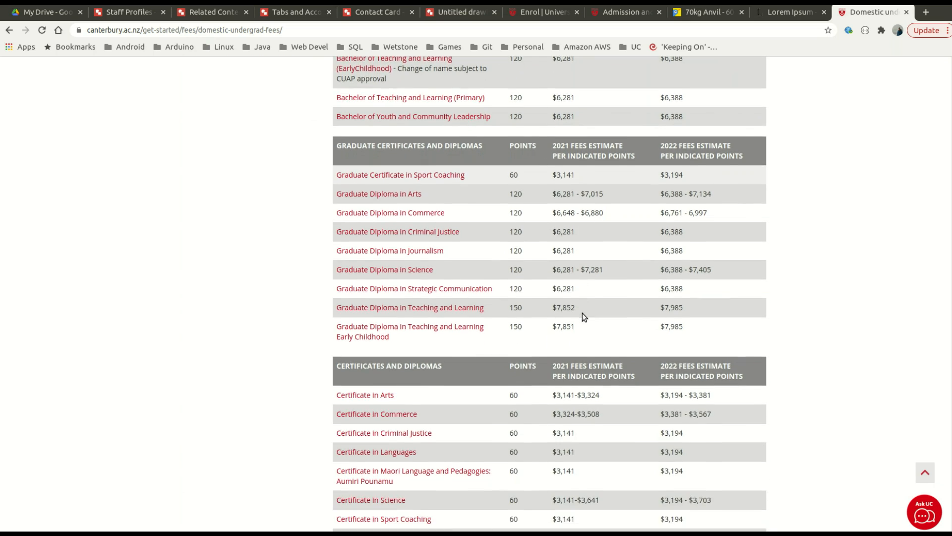
scroll(581, 313, "down", 1)
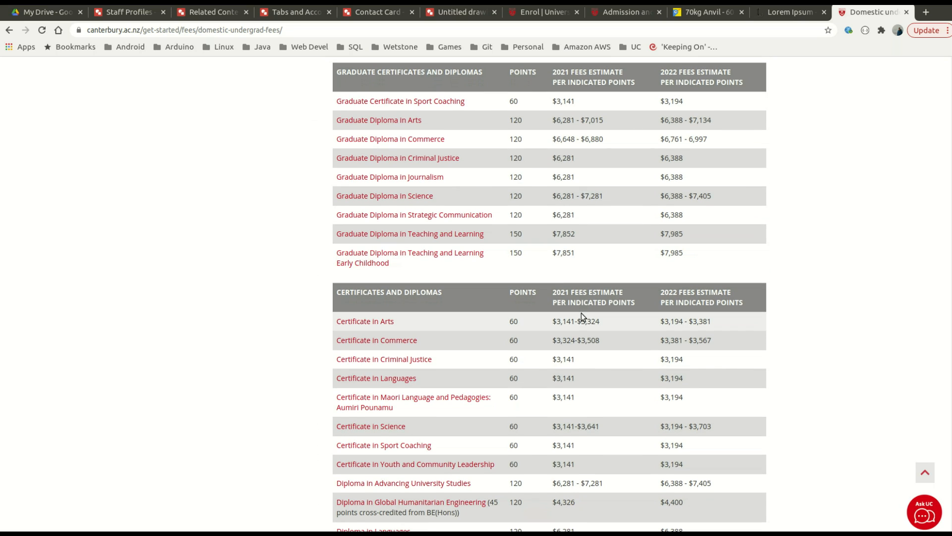
scroll(361, 300, "down", 2)
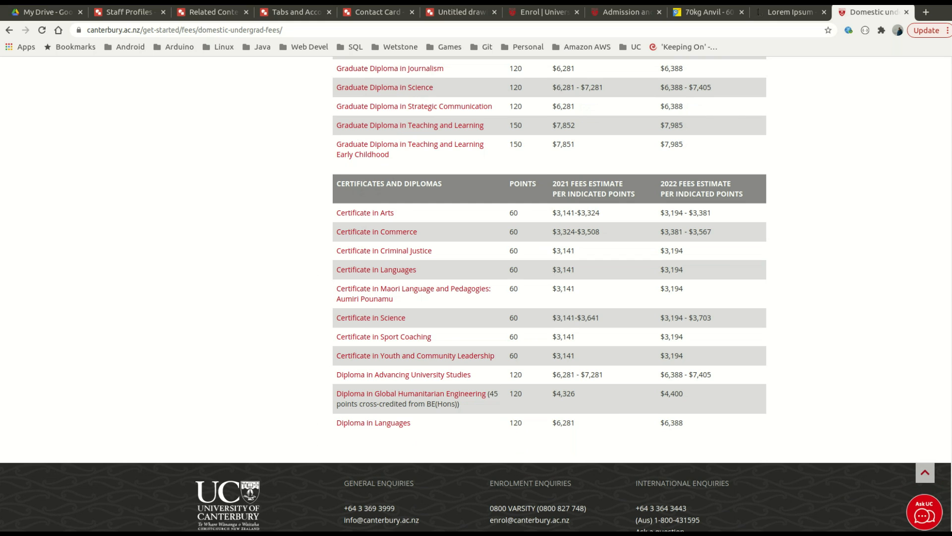
scroll(779, 318, "up", 5)
scroll(805, 303, "up", 5)
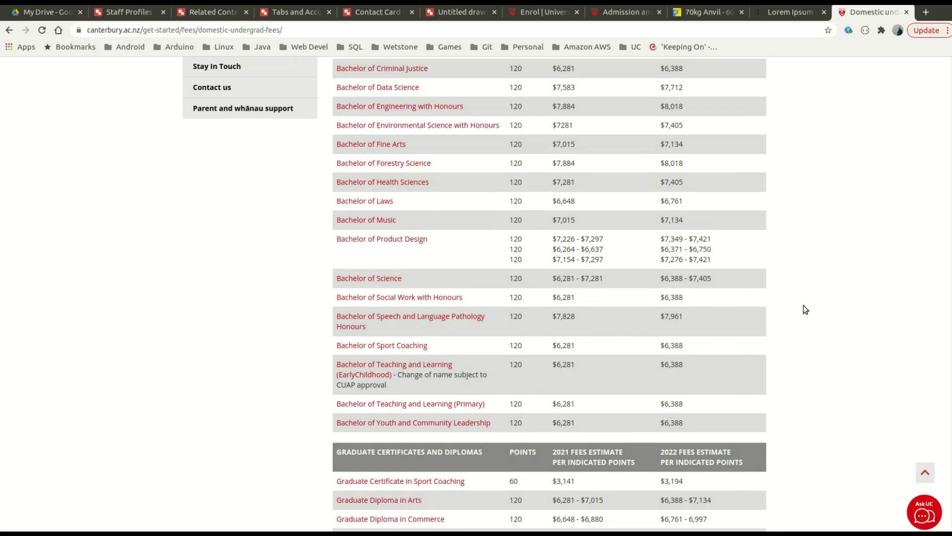
scroll(858, 330, "up", 2)
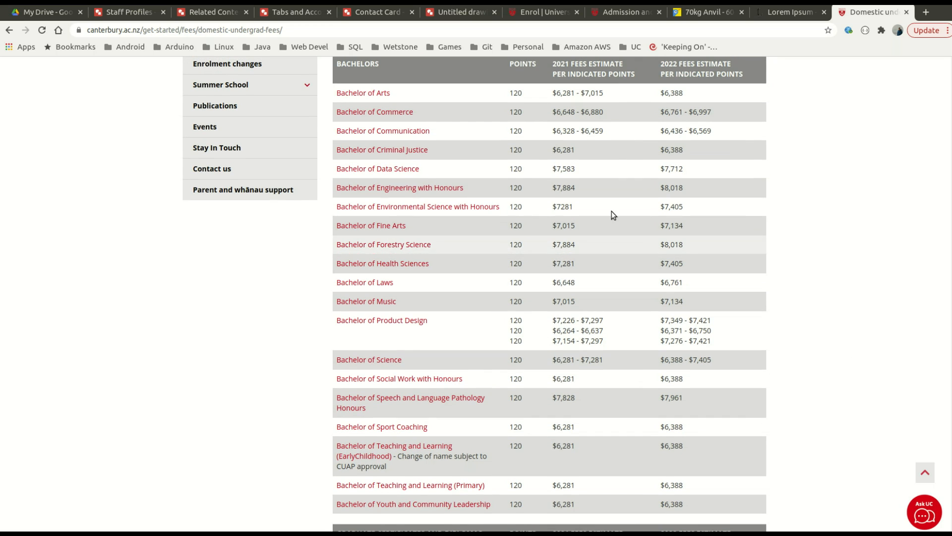
scroll(470, 133, "up", 1)
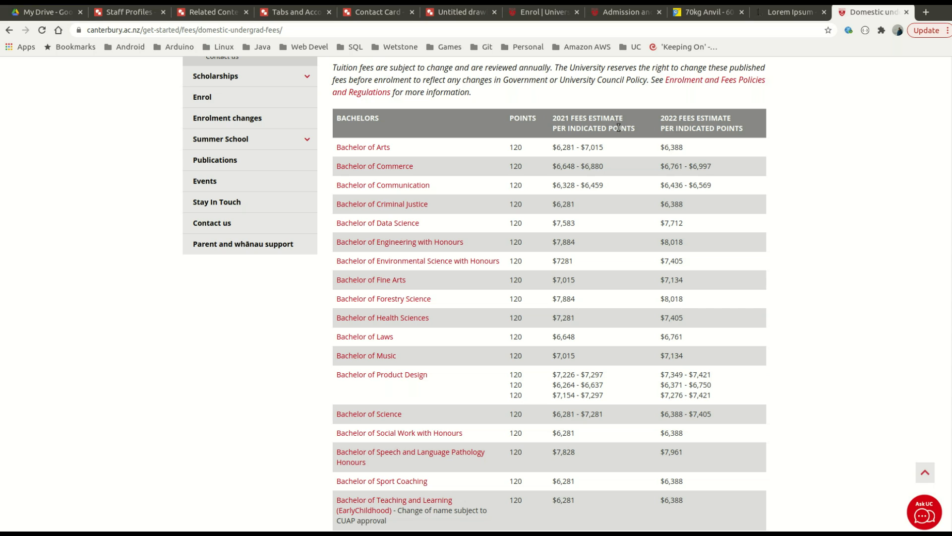
Relate the 2021 and 2022 fees estimate columns on the public page to the Column settings in the Terminalfour fees table editor.
left_click_drag(560, 118, 606, 131)
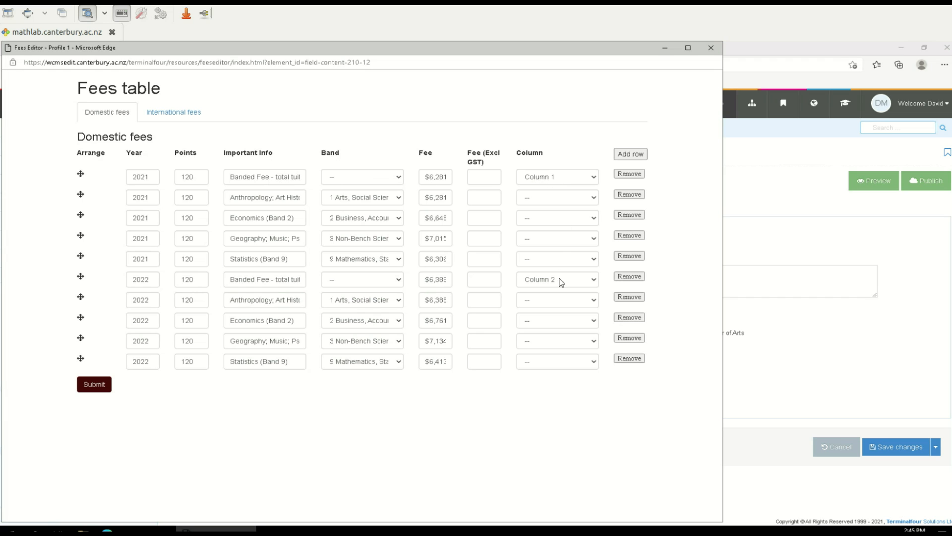
left_click_drag(486, 47, 509, 70)
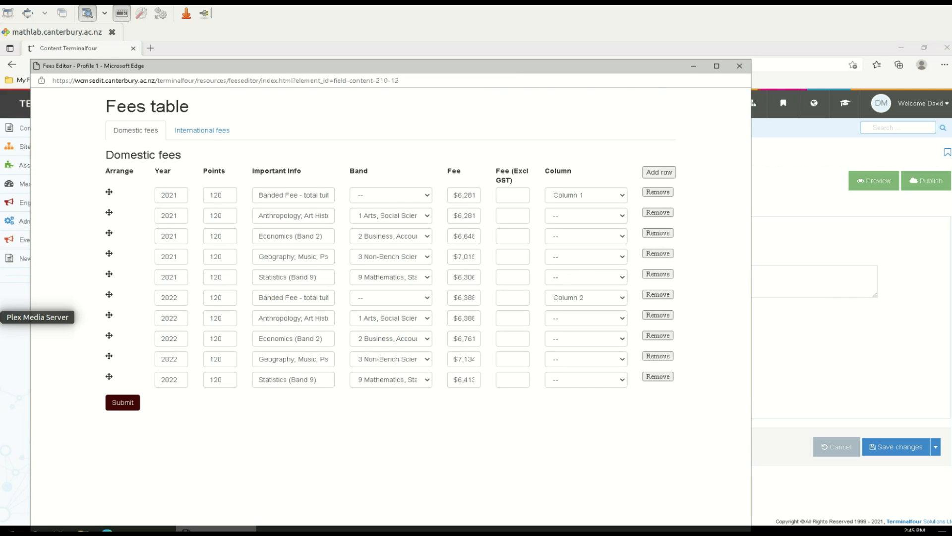
left_click(0, 316)
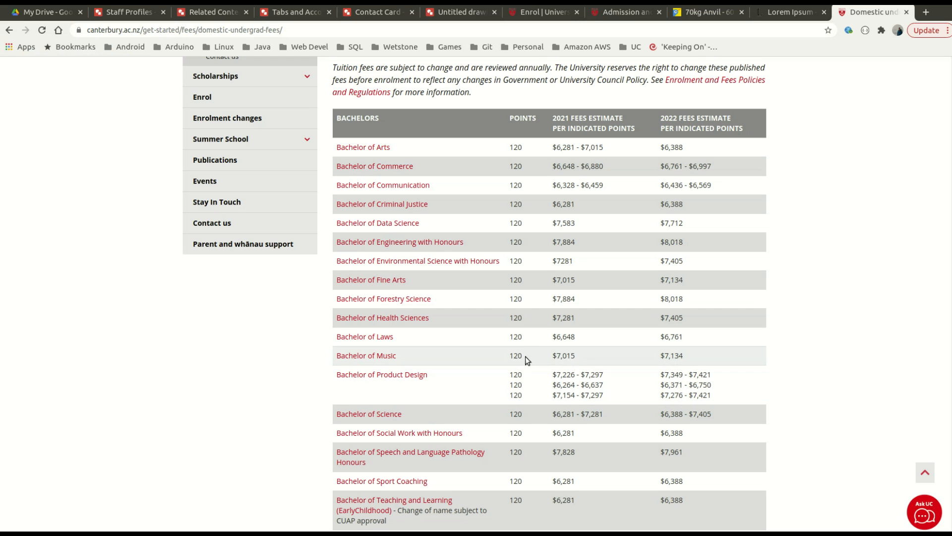
Examine the tooltips on the 2021 fees in the Bachelor of Product Design row.
mouse_move(559, 299)
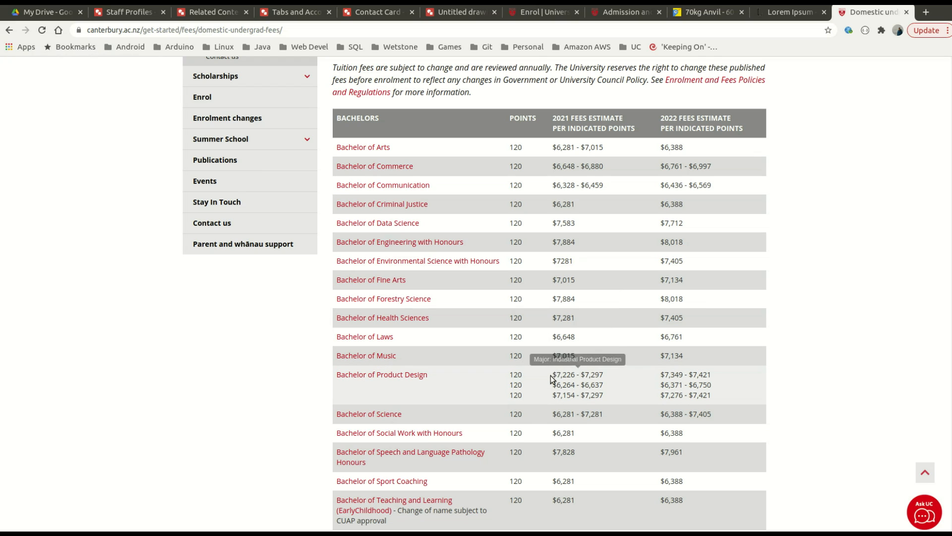
mouse_move(515, 375)
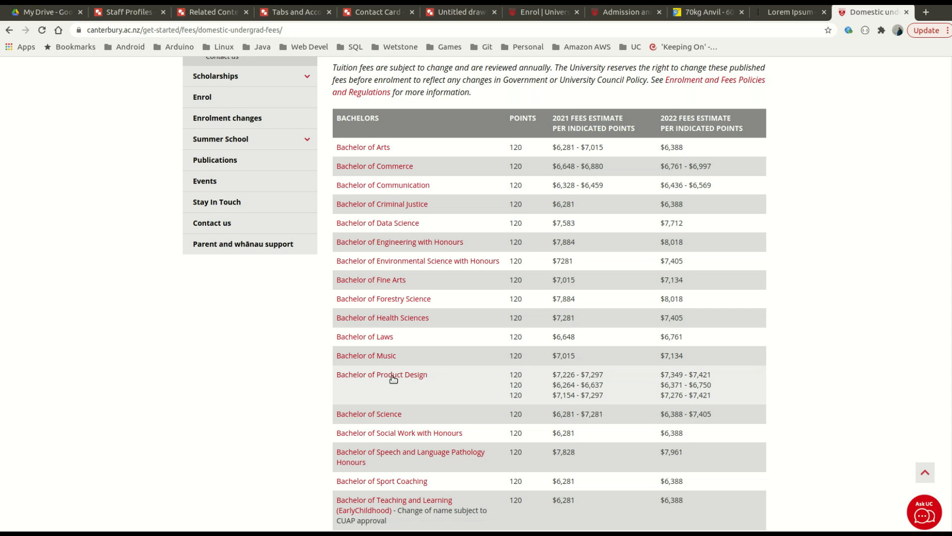
mouse_move(555, 375)
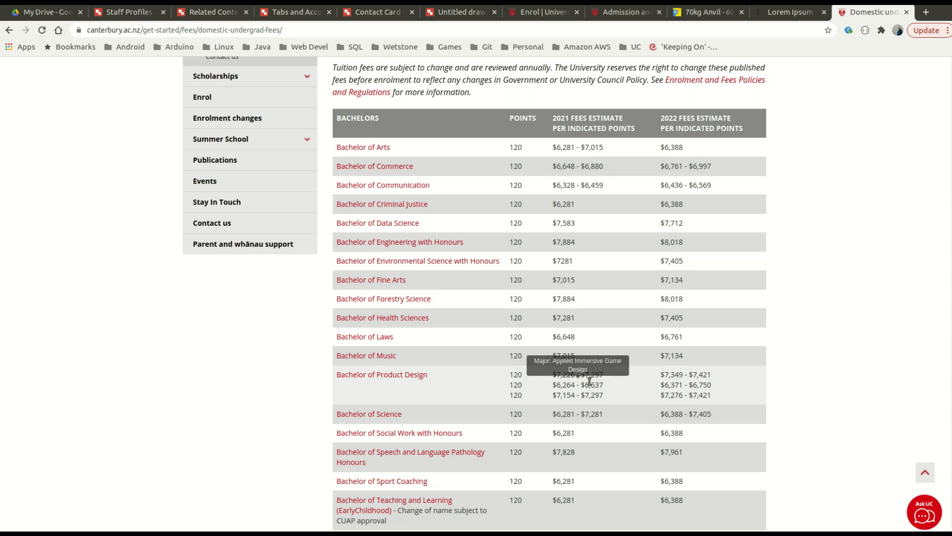
mouse_move(571, 395)
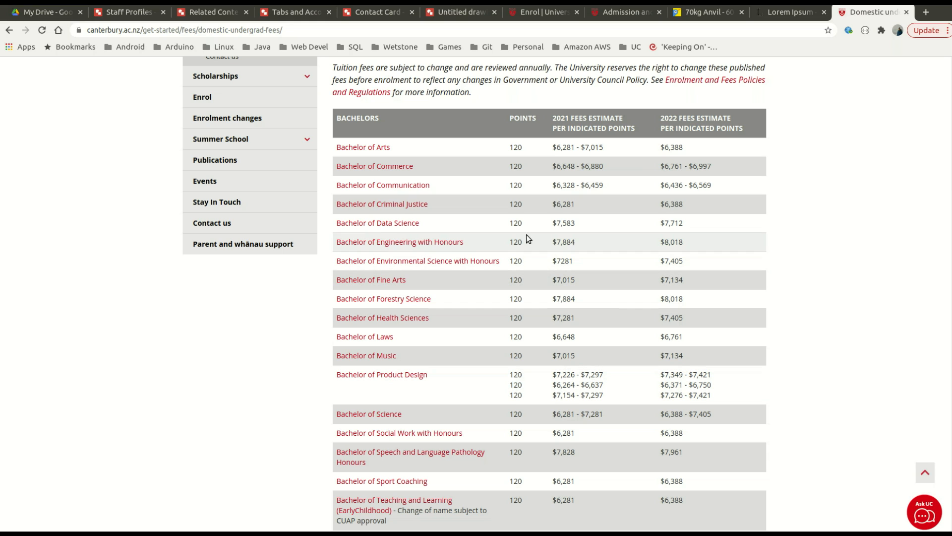
Open the Bachelor of Arts qualification page from the Bachelors table and expand its Tuition Fees section.
left_click(386, 148)
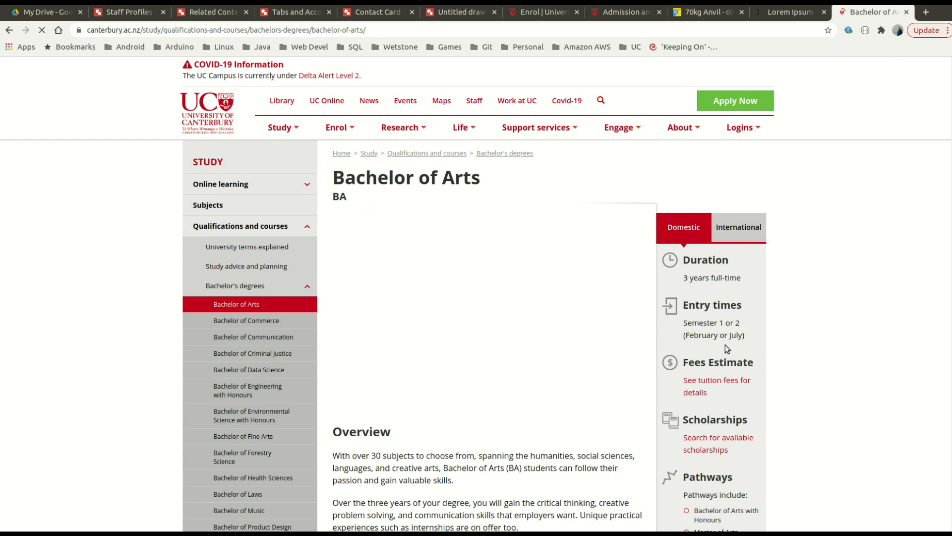
scroll(766, 357, "down", 3)
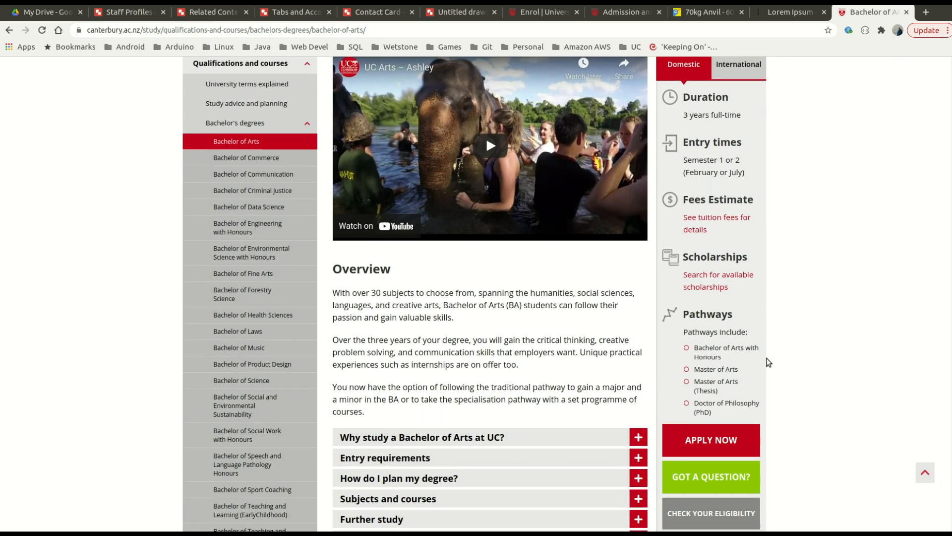
scroll(767, 360, "down", 4)
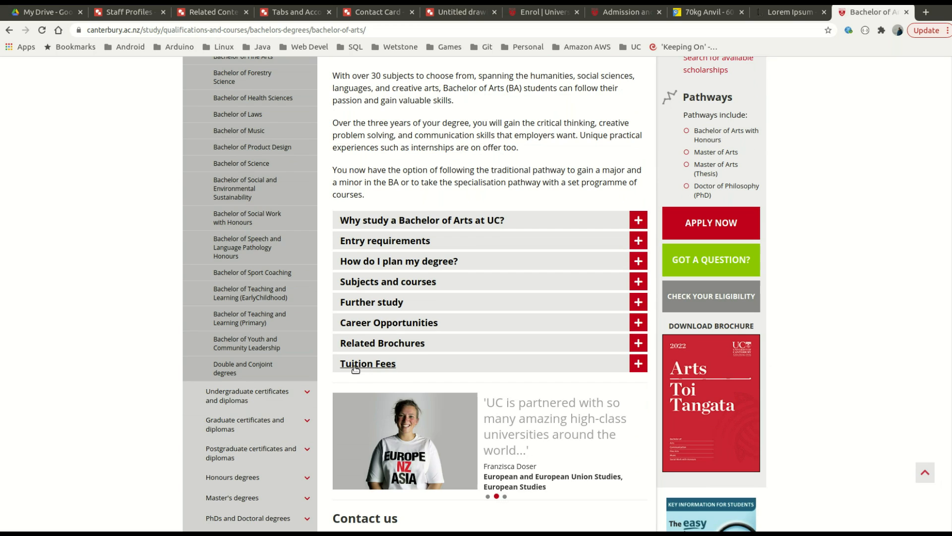
left_click(359, 365)
scroll(416, 354, "down", 3)
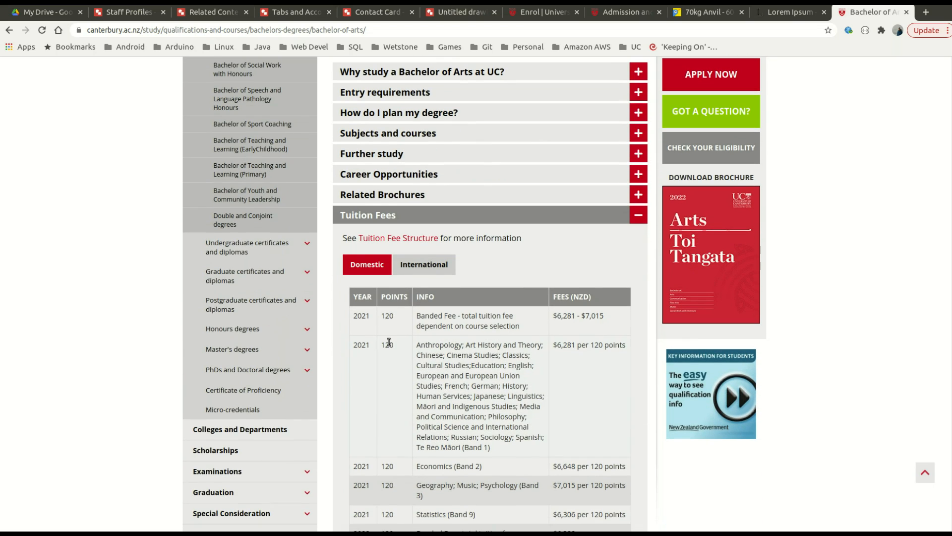
Compare the domestic and international tuition fees tables for Bachelor of Arts, and return to the fees table editor in Terminalfour.
scroll(401, 356, "down", 6)
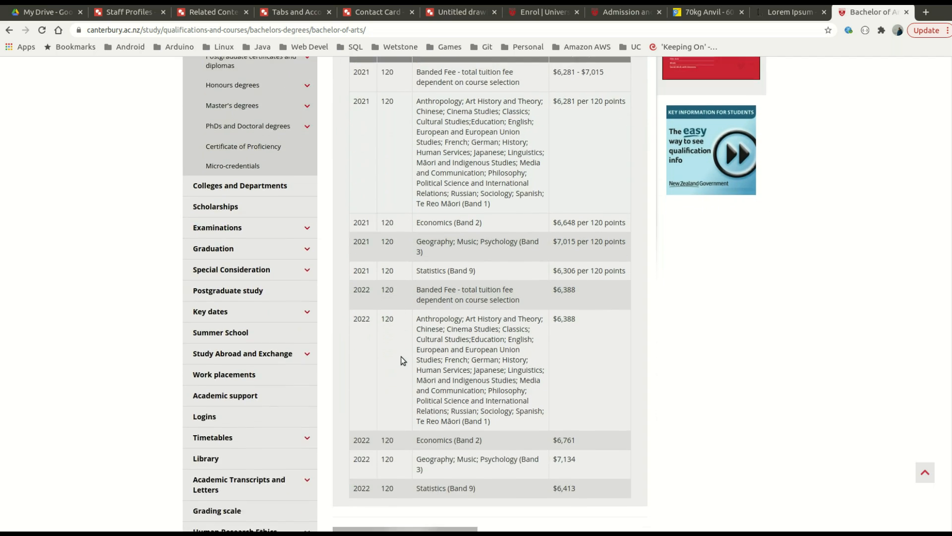
scroll(401, 356, "up", 5)
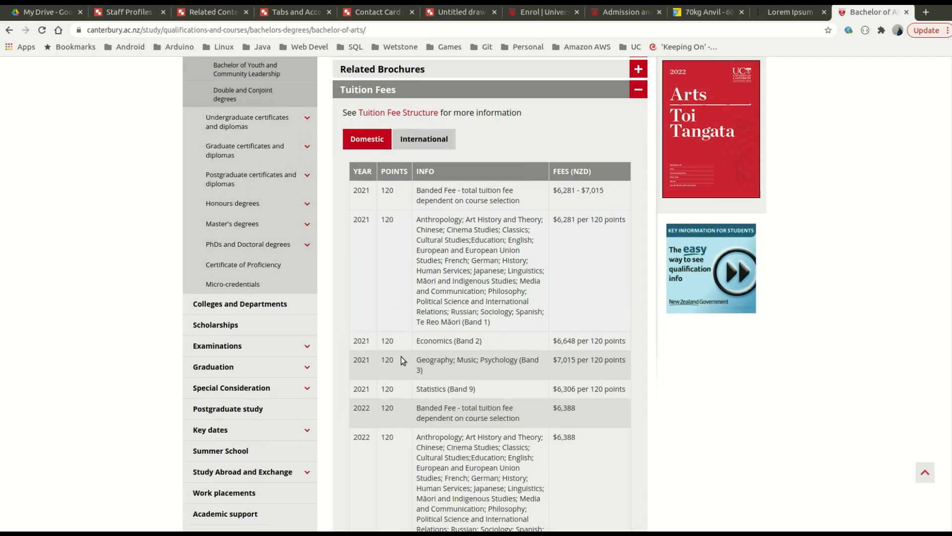
left_click(422, 187)
scroll(423, 191, "up", 2)
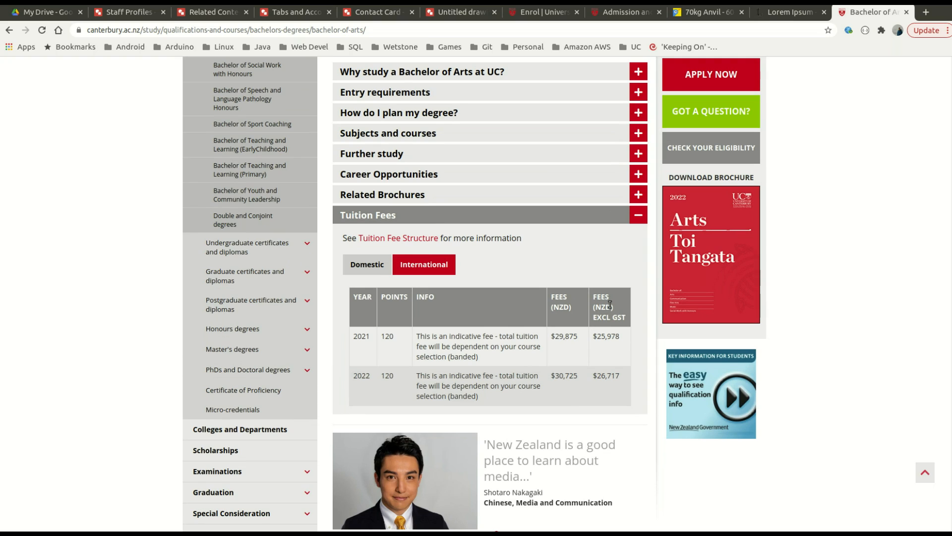
left_click(357, 272)
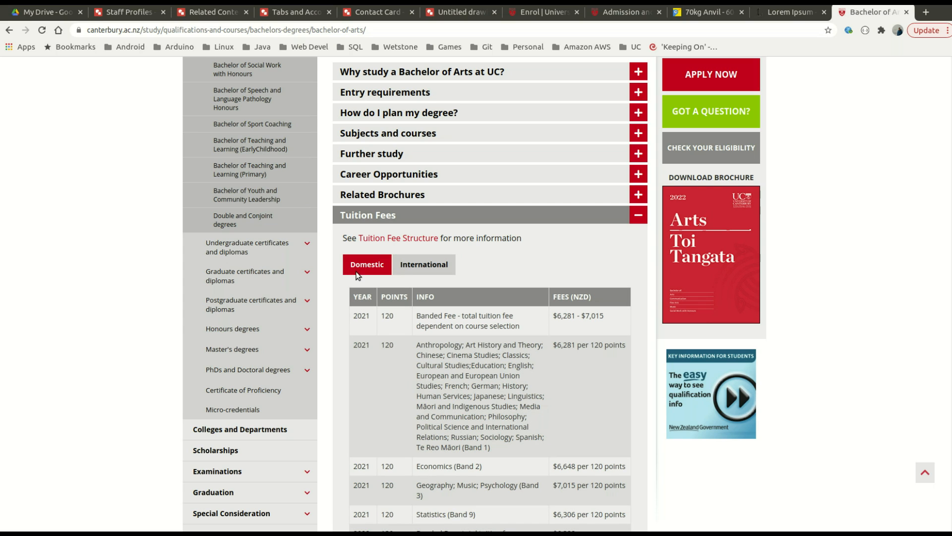
left_click(419, 267)
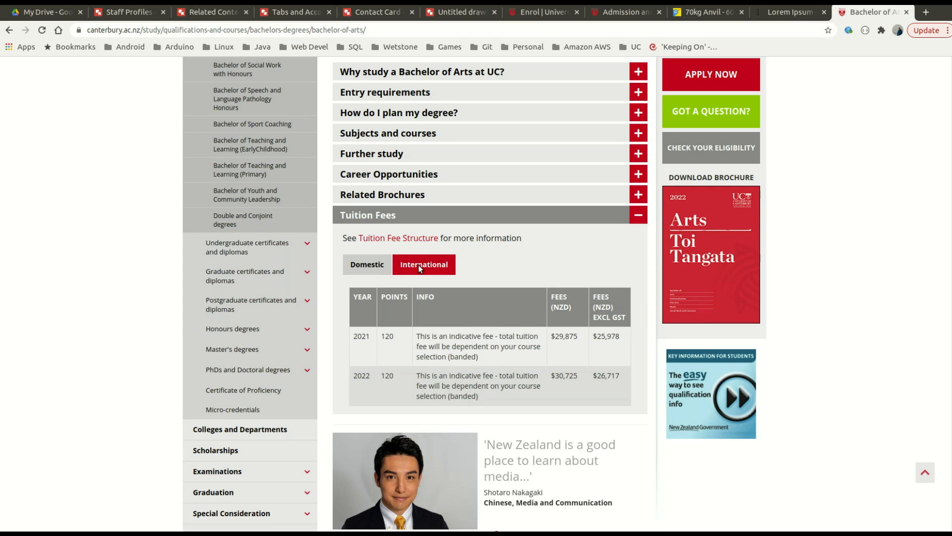
left_click(380, 267)
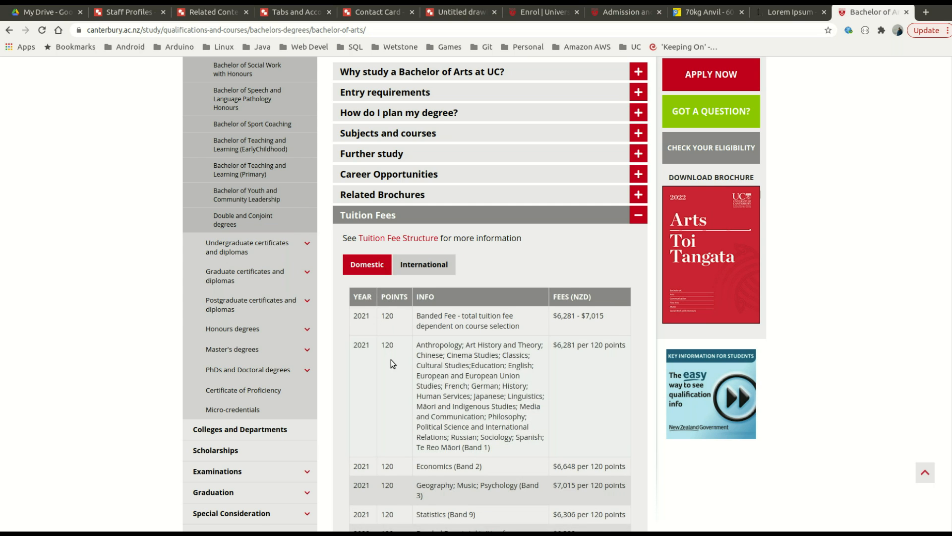
scroll(391, 358, "down", 5)
scroll(394, 362, "up", 2)
scroll(394, 362, "up", 1)
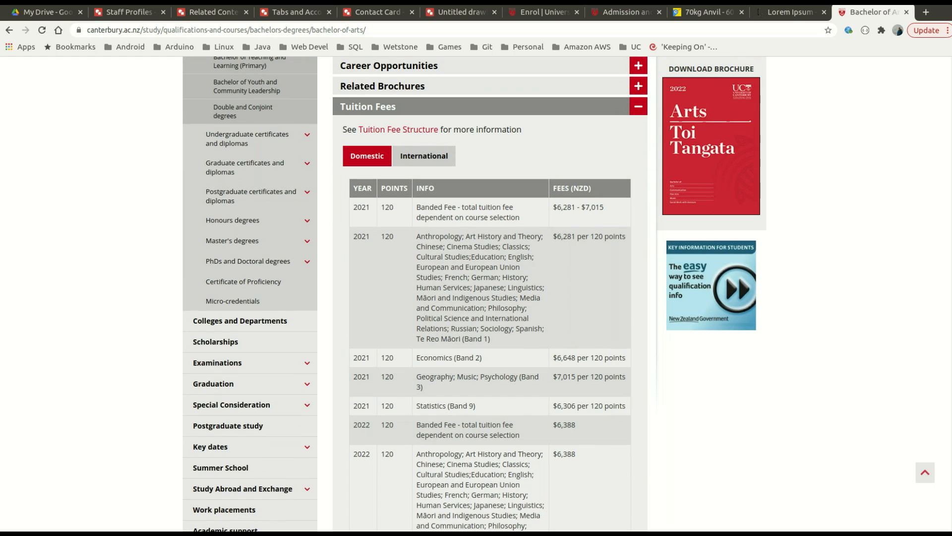
key("alt+Tab")
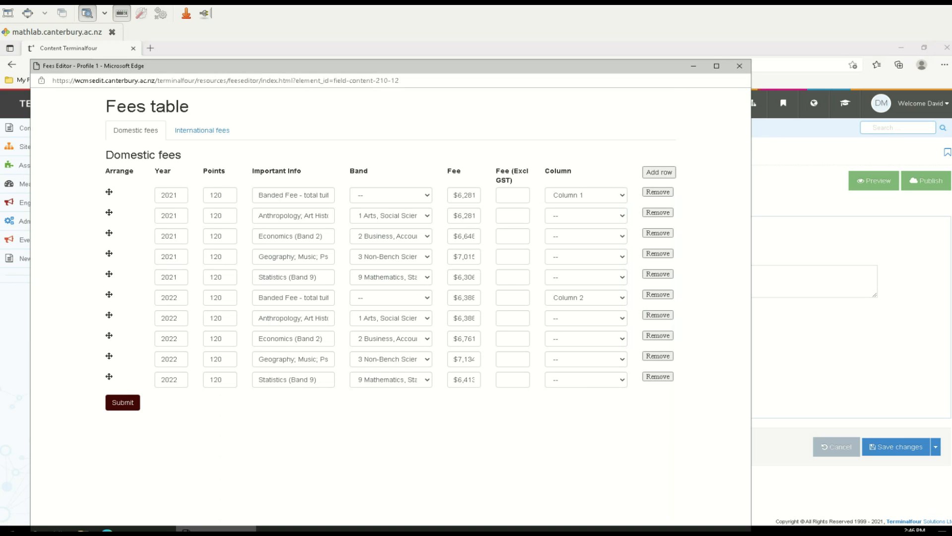
Filter the All Qualification Fees content by "product" and open the fees table of the Bachelor of Product Design item.
left_click(826, 2)
left_click(825, 34)
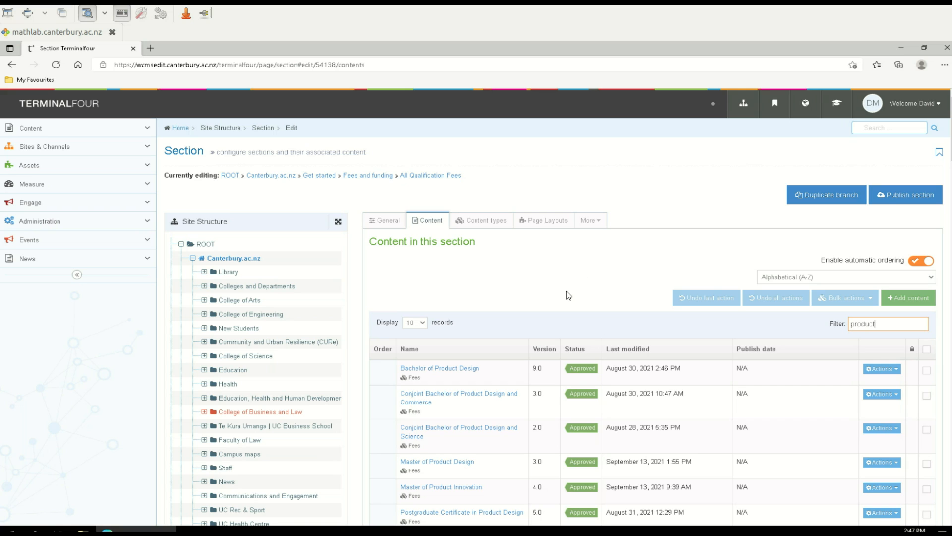
left_click(467, 369)
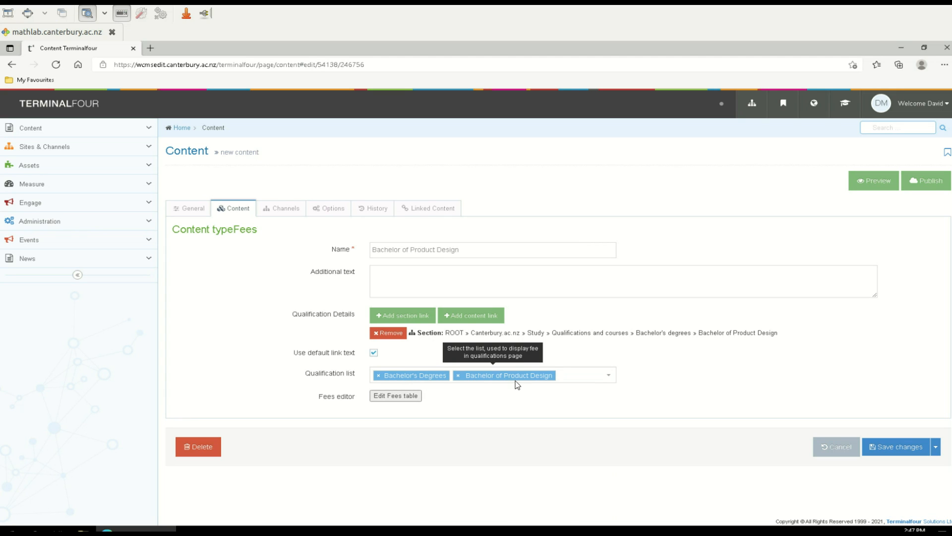
left_click(409, 395)
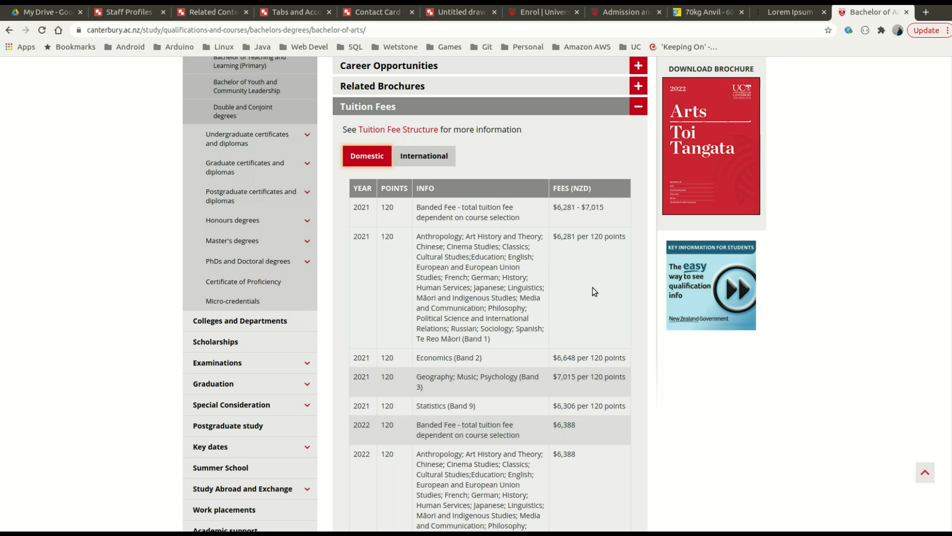
View the public Bachelor of Product Design qualification page and return to the domestic undergraduate fees page.
scroll(495, 192, "up", 6)
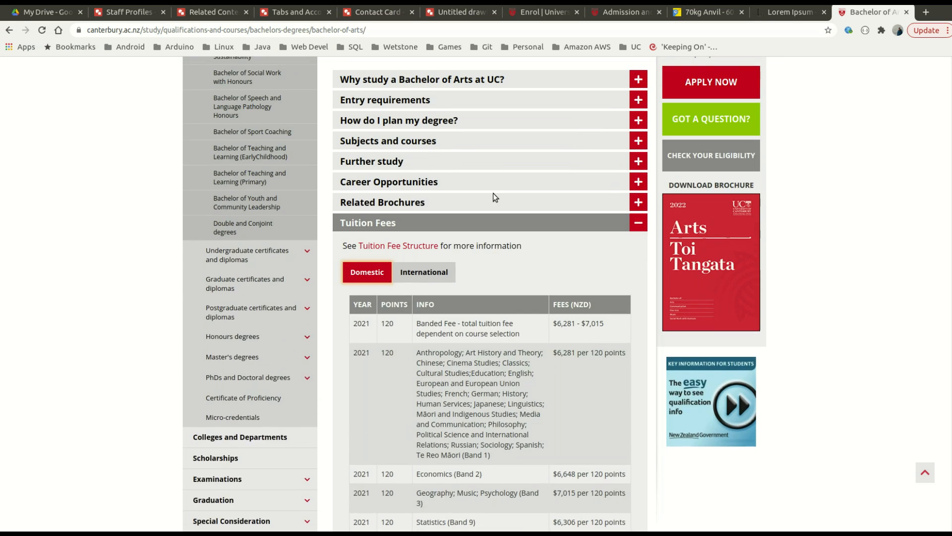
scroll(273, 192, "up", 4)
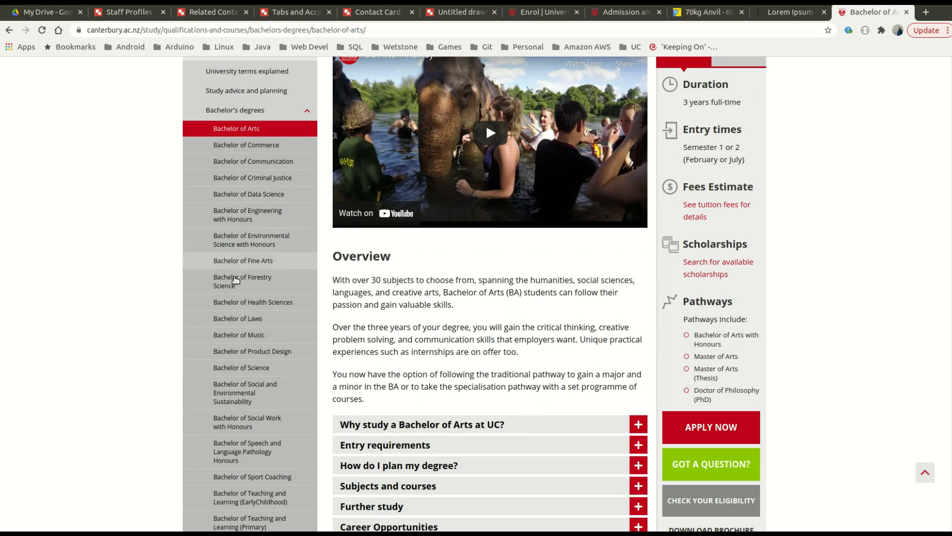
left_click(245, 352)
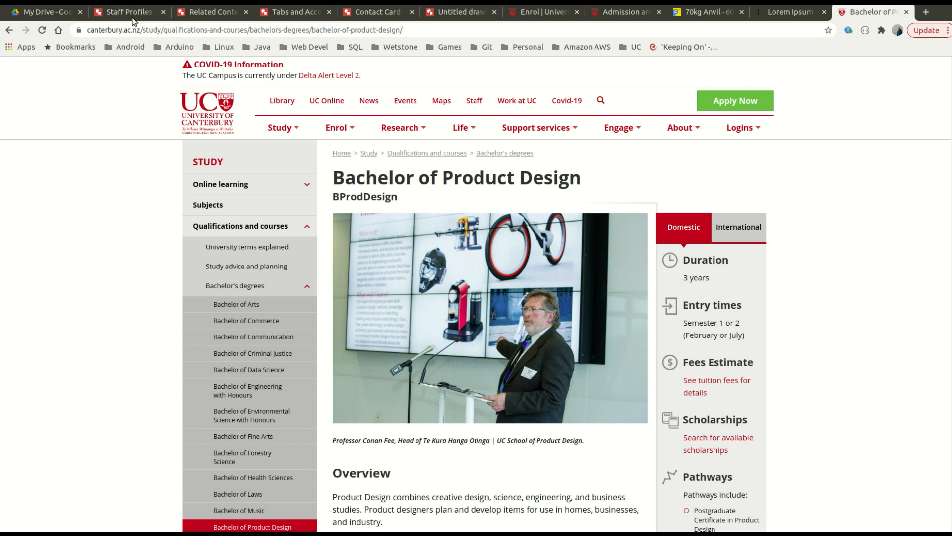
left_click(7, 33)
left_click(8, 33)
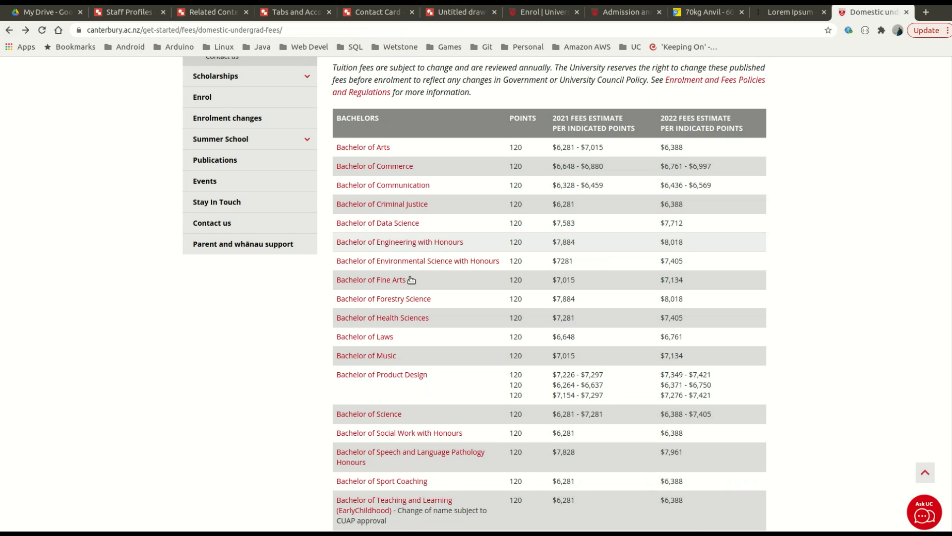
Examine the three 2021 fee ranges and their major tooltips in the Bachelor of Product Design row.
mouse_move(560, 373)
left_click_drag(559, 373, 608, 394)
left_click(609, 395)
mouse_move(592, 388)
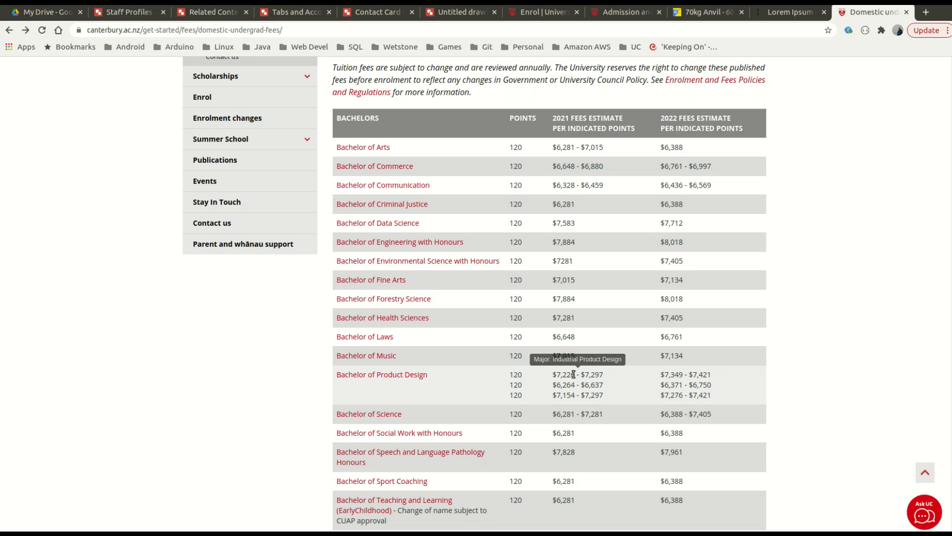
left_click_drag(561, 374, 606, 392)
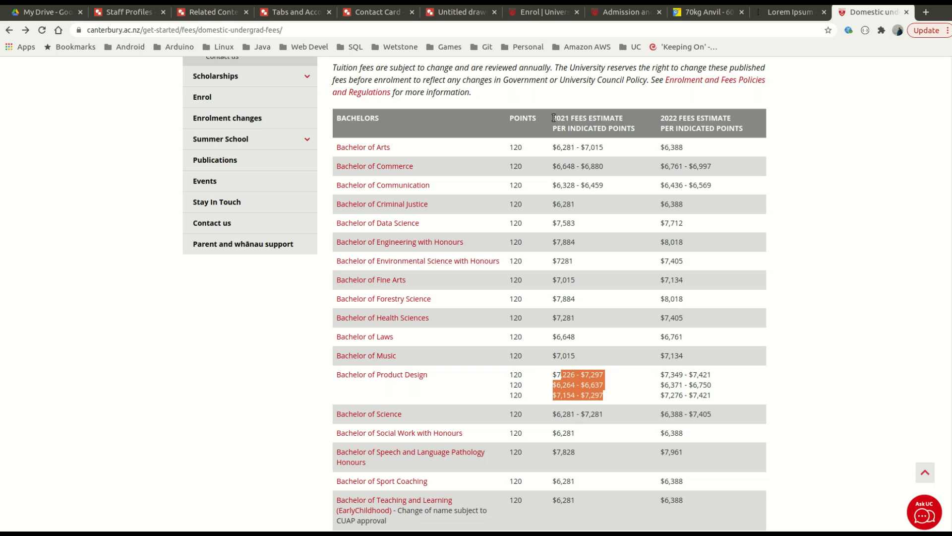
Examine the 2021 and 2022 fees estimate column headings, and return to the Product Design fees table in Terminalfour.
left_click_drag(553, 117, 638, 127)
left_click(638, 127)
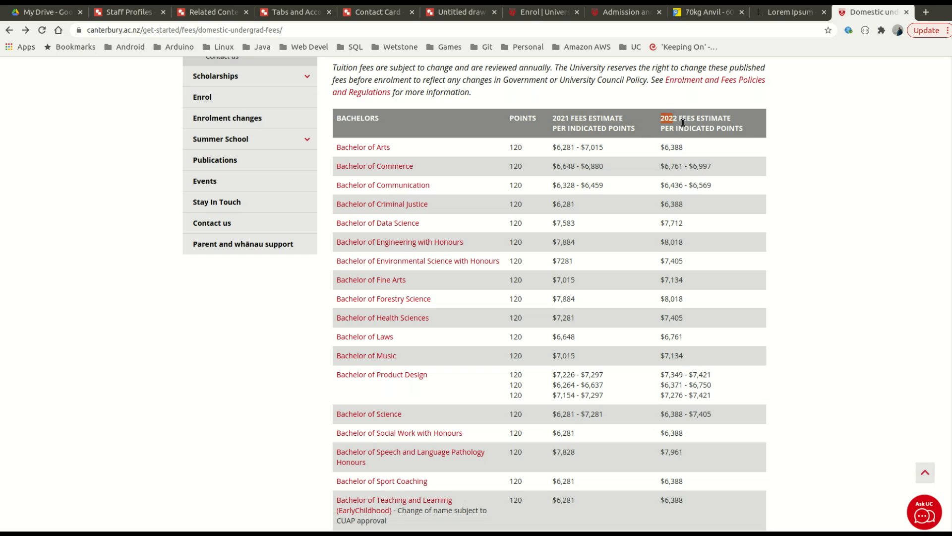
left_click_drag(661, 118, 744, 127)
left_click(744, 127)
left_click(2, 278)
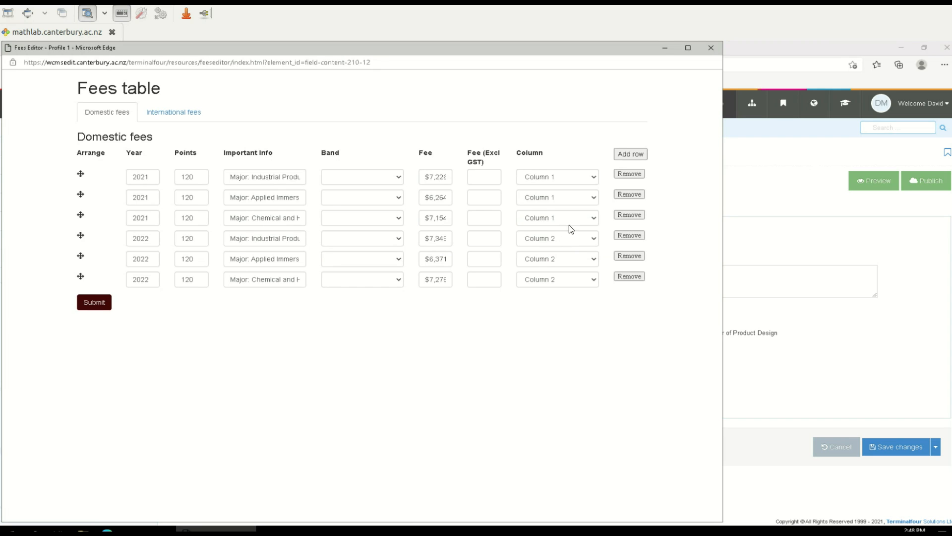
Inspect the Column options for the Product Design domestic fee rows without changing them, and return to the public fees page.
left_click(590, 219)
left_click(525, 365)
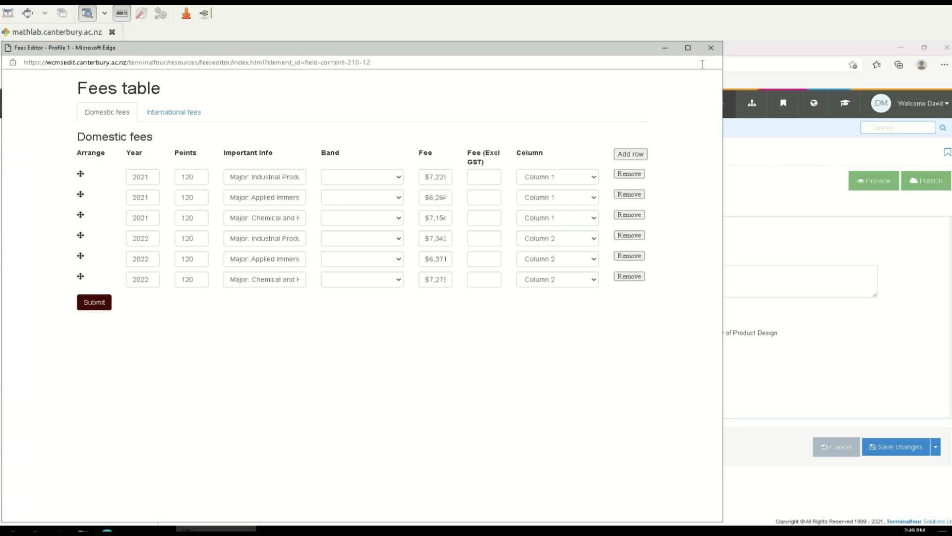
left_click(565, 179)
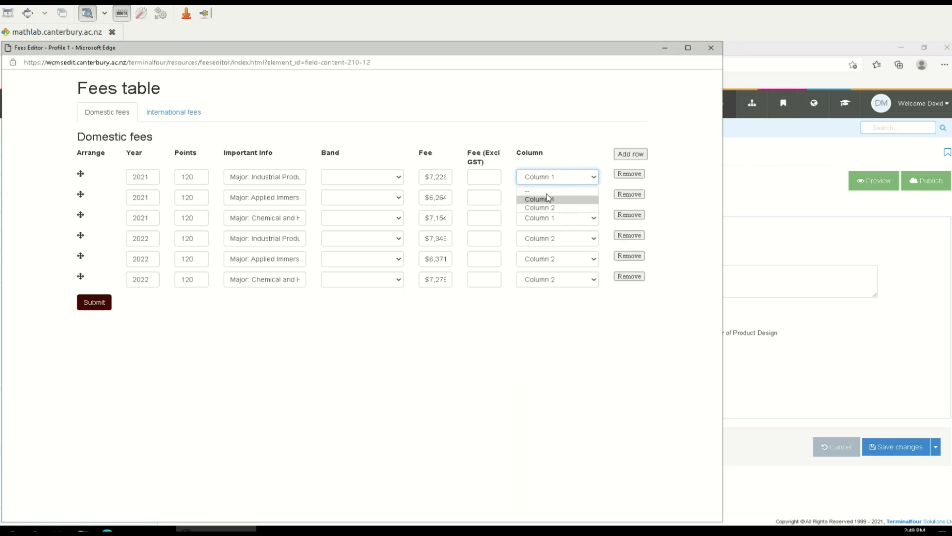
left_click(544, 131)
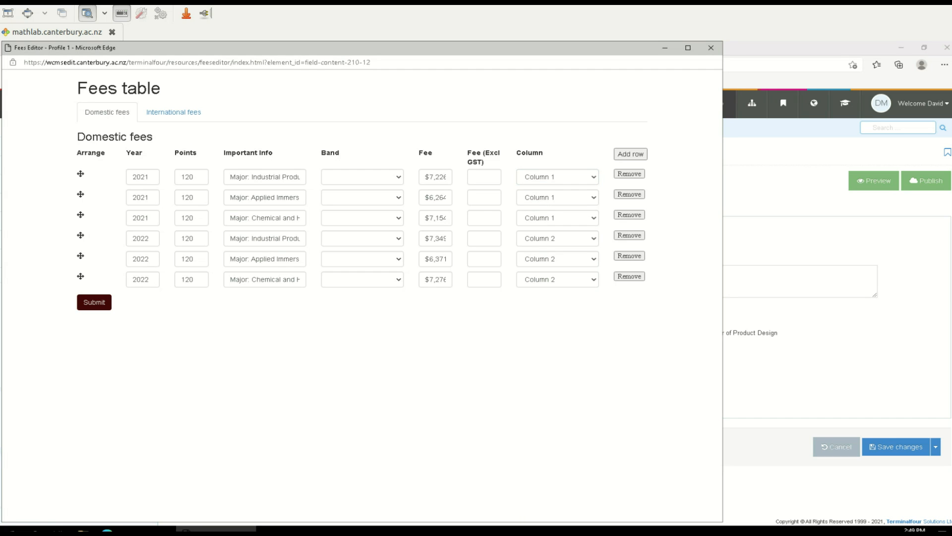
left_click(1, 317)
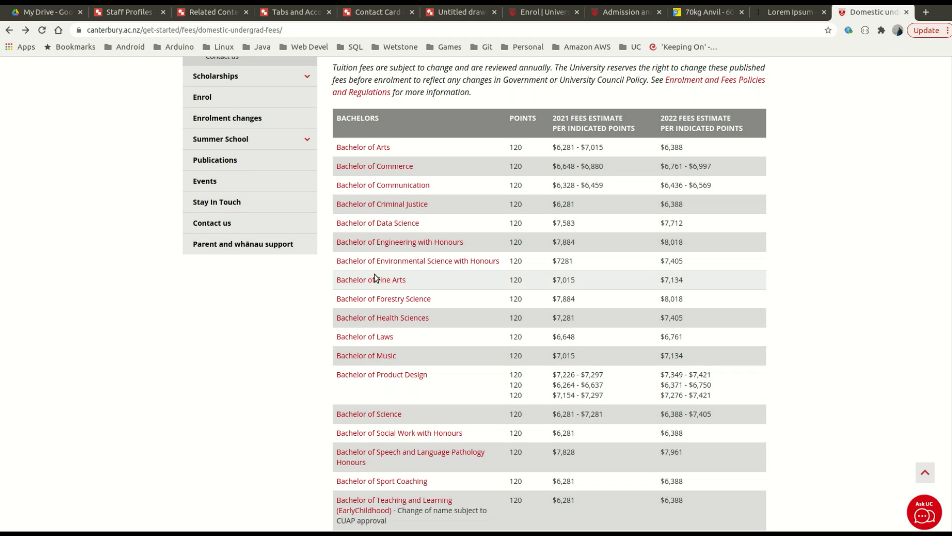
Open the Bachelor of Product Design qualification page from the Bachelors table and expand its Tuition Fees section.
left_click(393, 376)
scroll(416, 397, "down", 5)
scroll(397, 347, "down", 3)
left_click(375, 324)
scroll(422, 392, "down", 2)
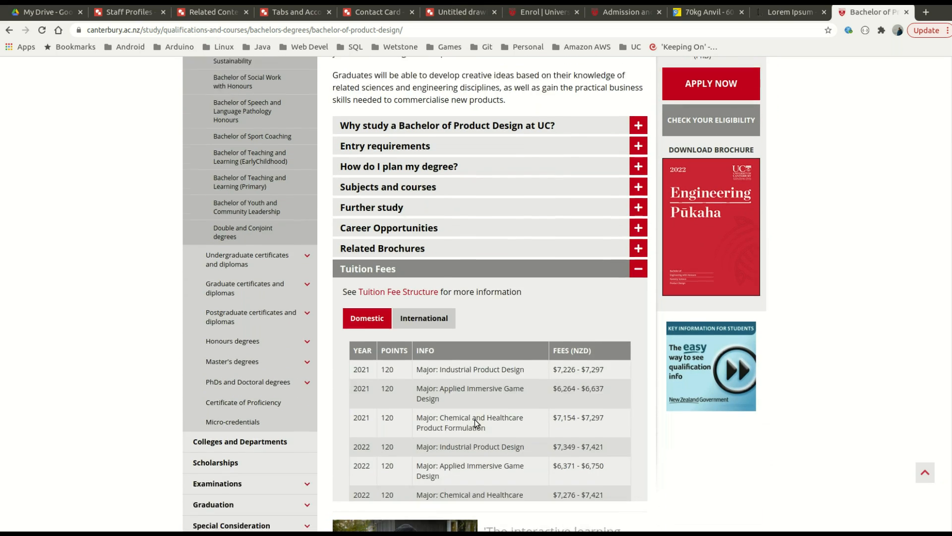
Review the international tuition fees table for Bachelor of Product Design.
left_click(420, 267)
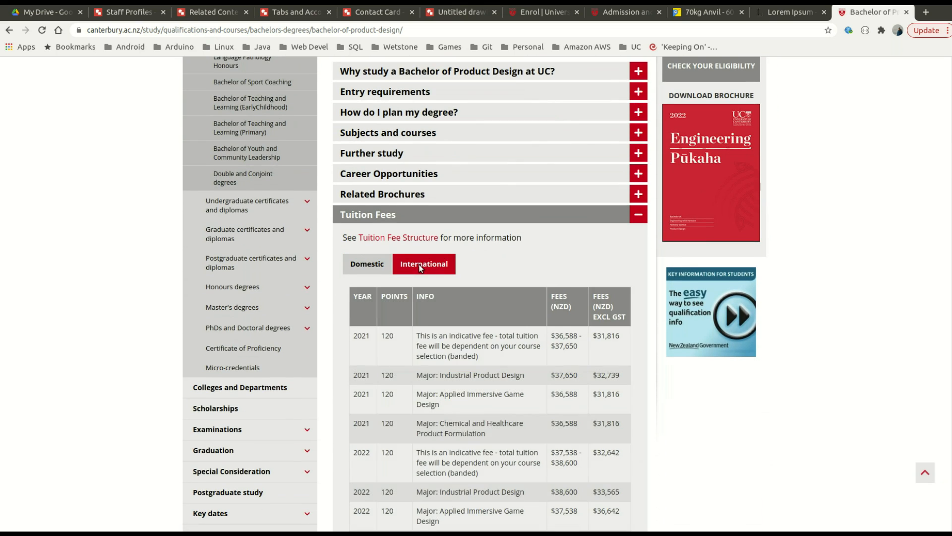
scroll(447, 419, "down", 4)
scroll(446, 419, "up", 5)
scroll(447, 415, "up", 12)
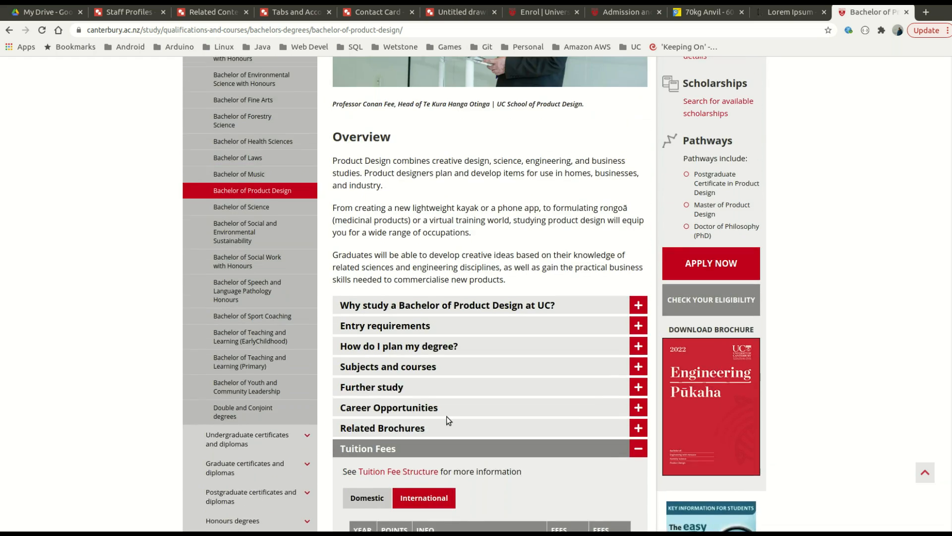